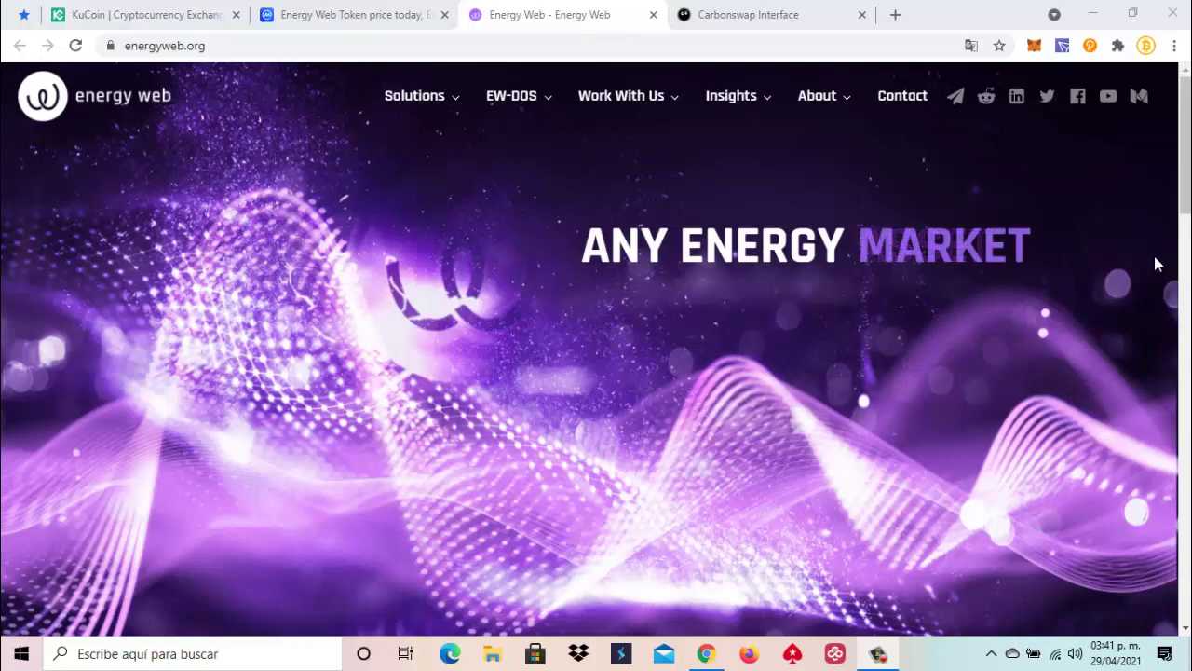
- Look over the Carbonswap swap page and examine Energy Web Token's price details and chart on CoinMarketCap
{"action": "left_click", "coordinate": [764, 16]}
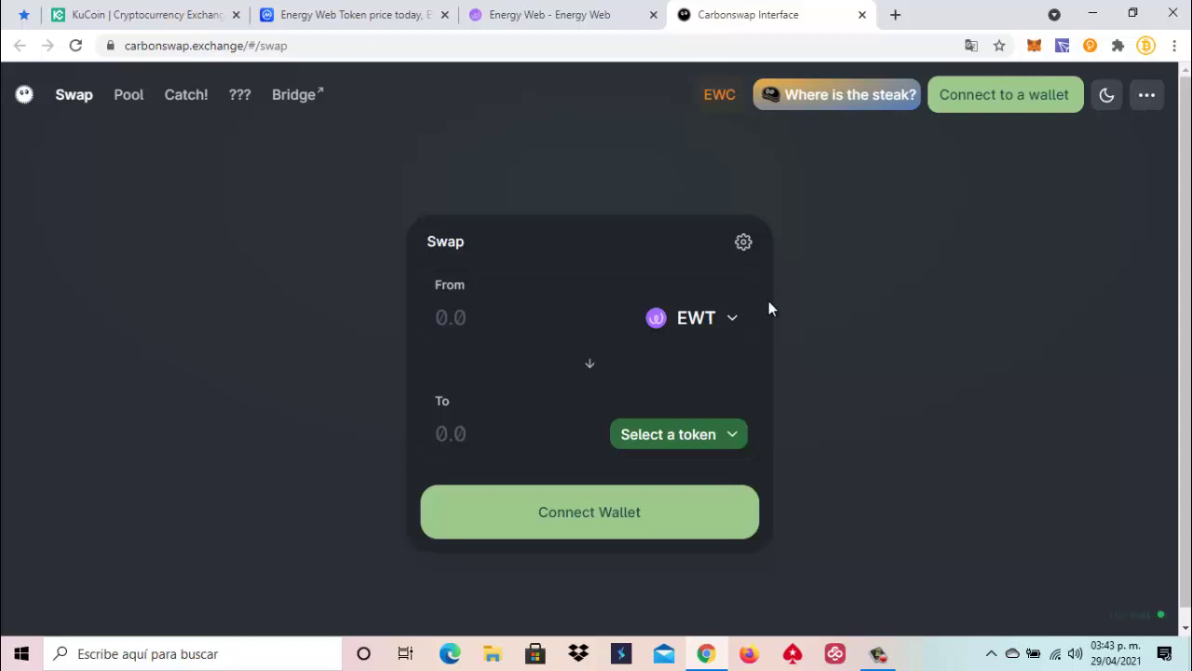
{"action": "left_click", "coordinate": [540, 15]}
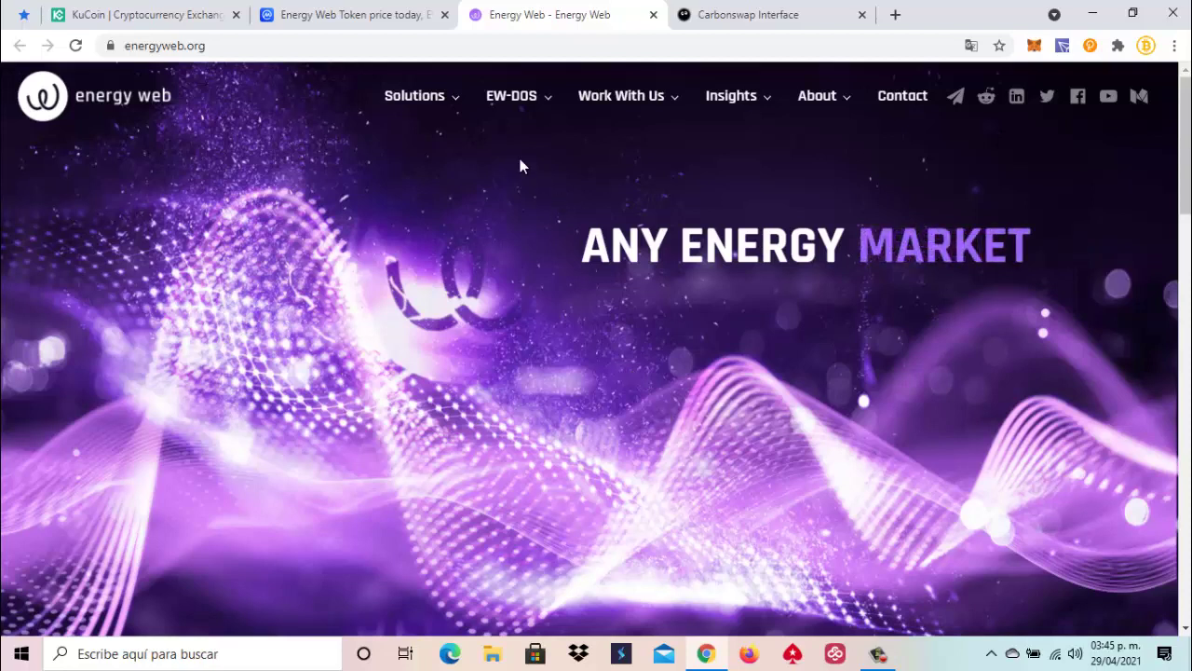
{"action": "left_click", "coordinate": [335, 13]}
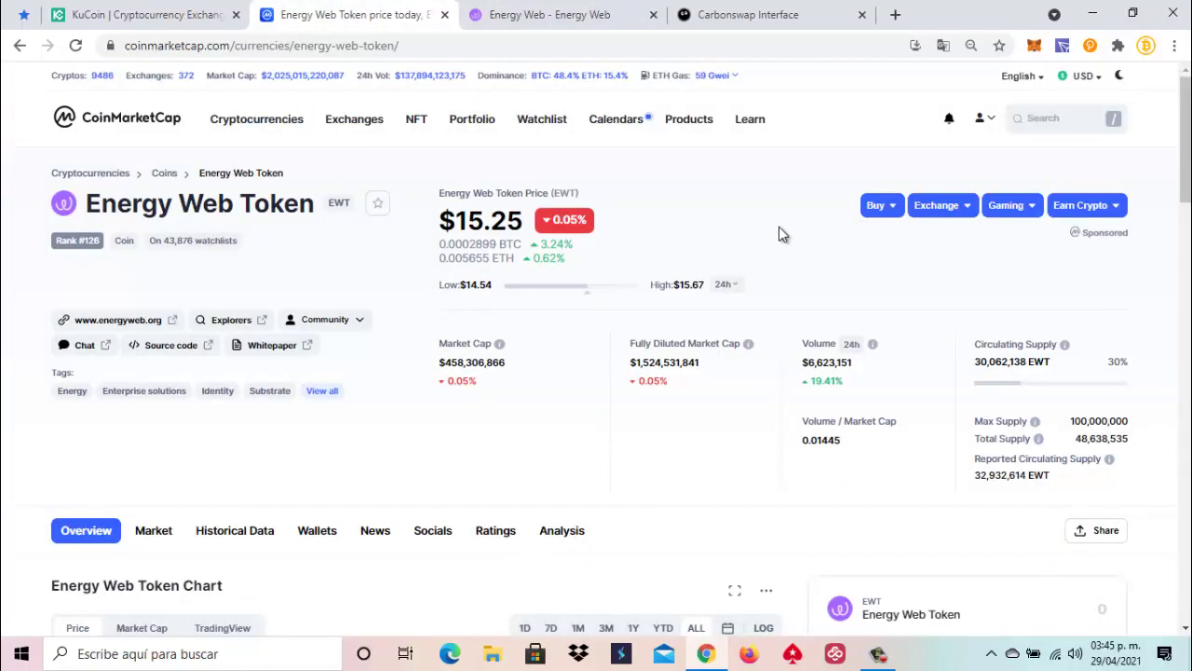
{"action": "scroll", "coordinate": [780, 233], "scroll_direction": "down", "scroll_amount": 5}
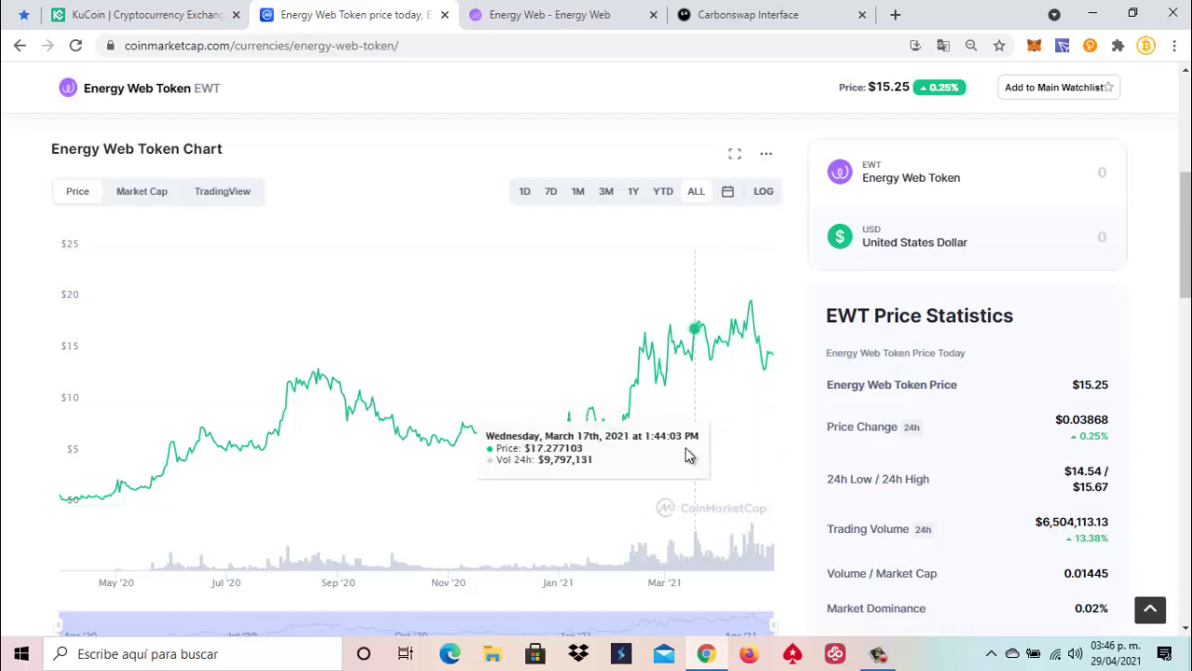
{"action": "scroll", "coordinate": [689, 455], "scroll_direction": "up", "scroll_amount": 5}
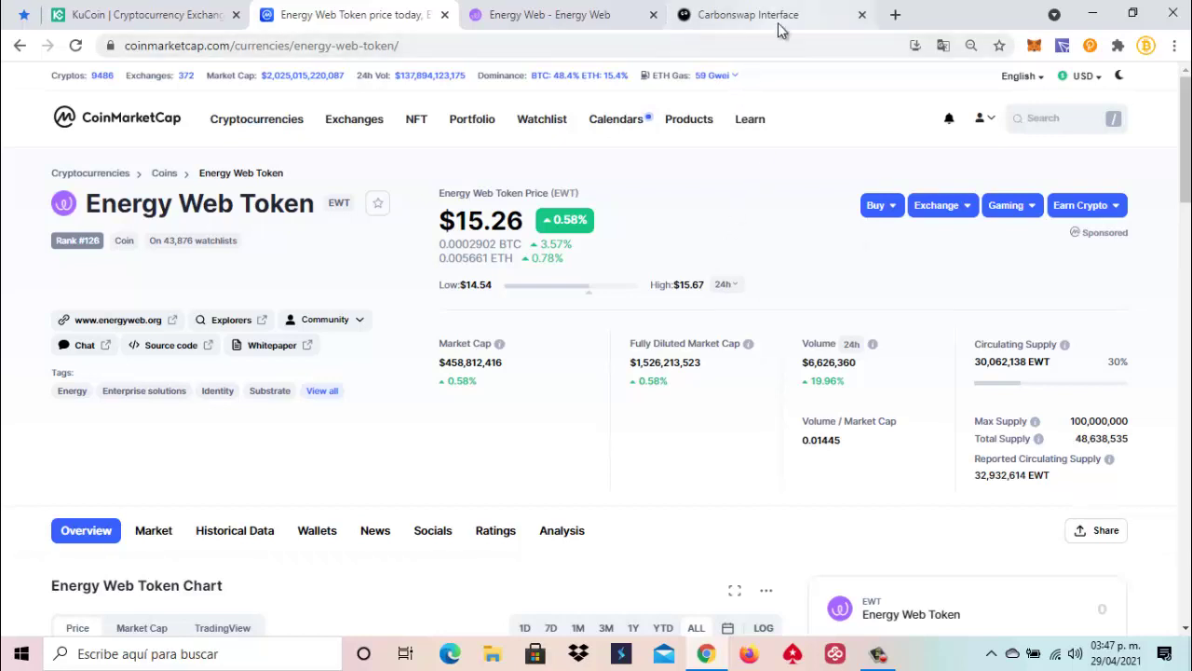
{"action": "left_click", "coordinate": [750, 16]}
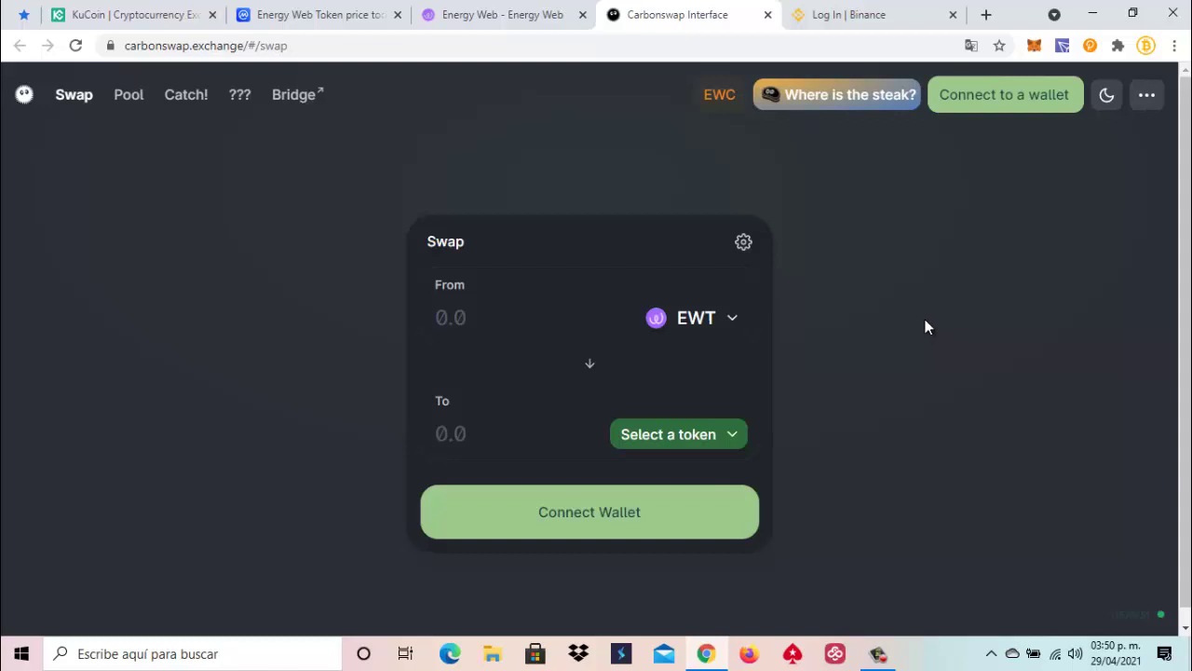
- Review the Energy Web home page, including its mission statement, partner companies, membership section and newsletter form
{"action": "left_click", "coordinate": [501, 17]}
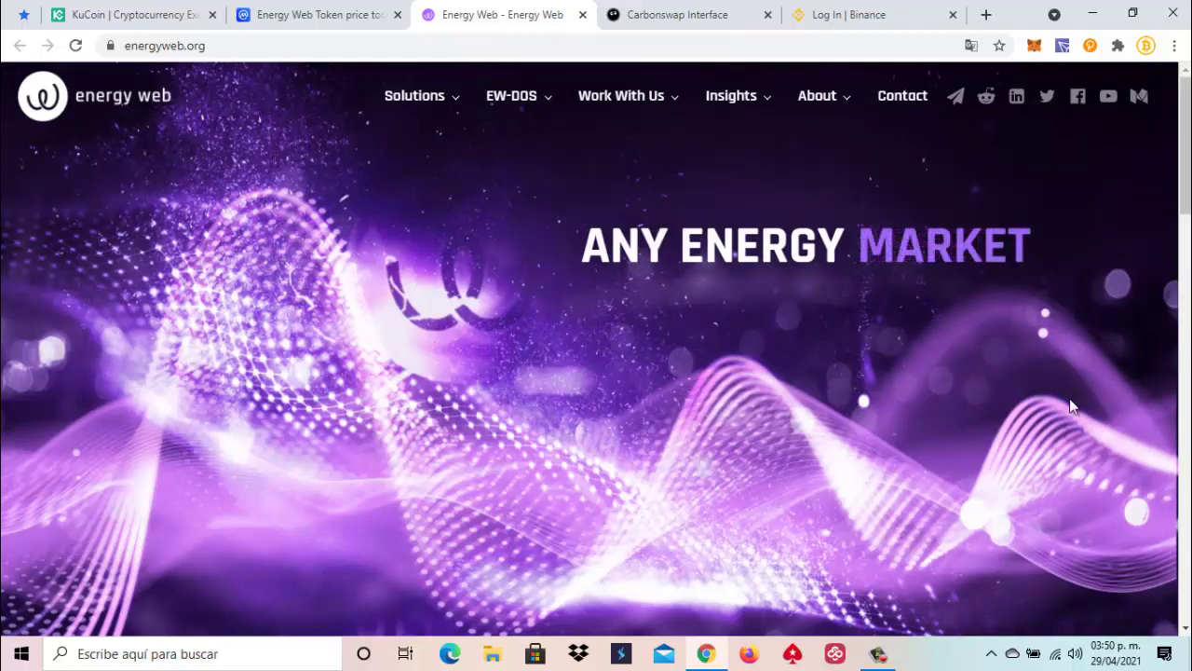
{"action": "scroll", "coordinate": [624, 386], "scroll_direction": "down", "scroll_amount": 6}
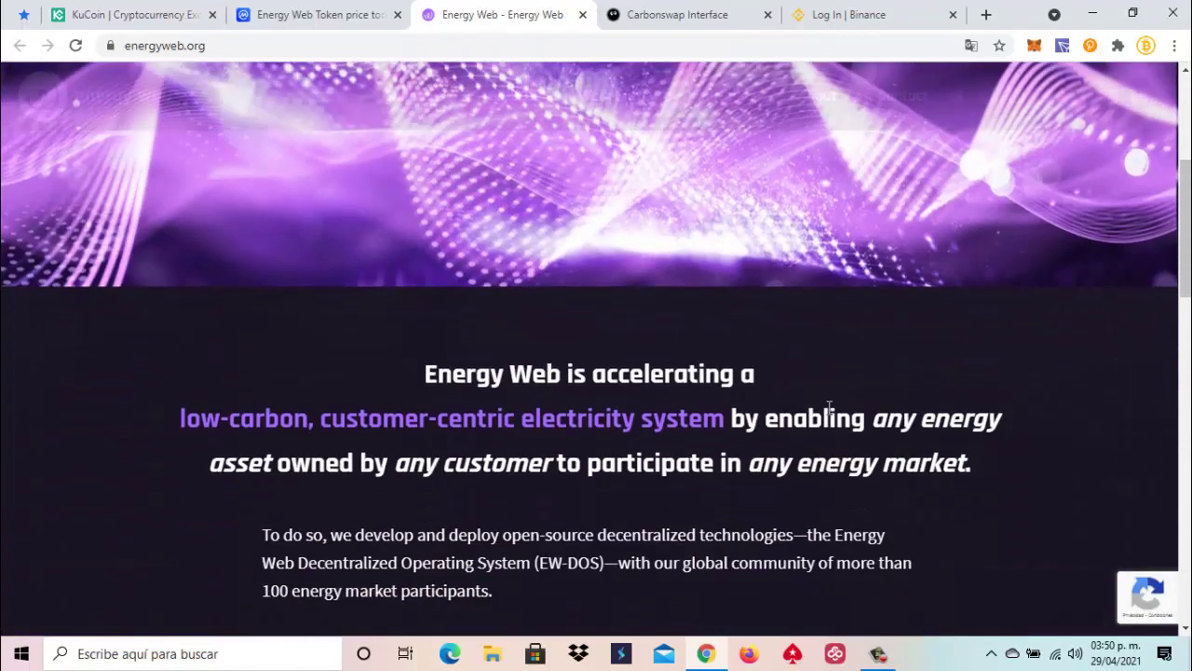
{"action": "scroll", "coordinate": [881, 419], "scroll_direction": "down", "scroll_amount": 15}
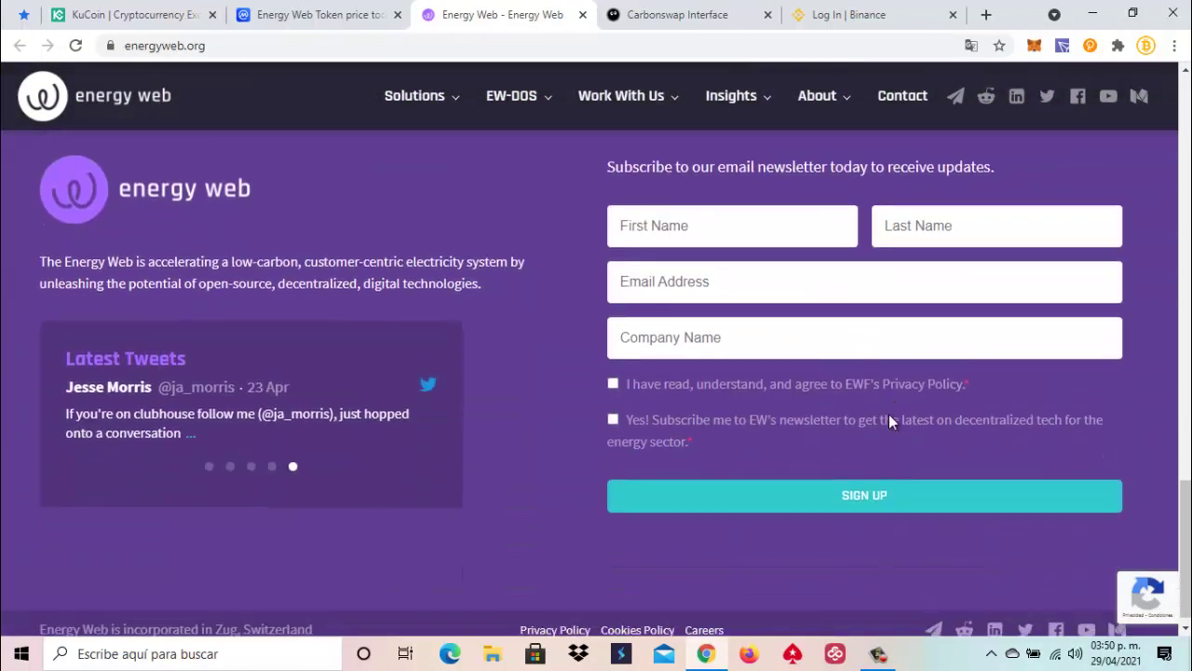
{"action": "scroll", "coordinate": [890, 421], "scroll_direction": "up", "scroll_amount": 12}
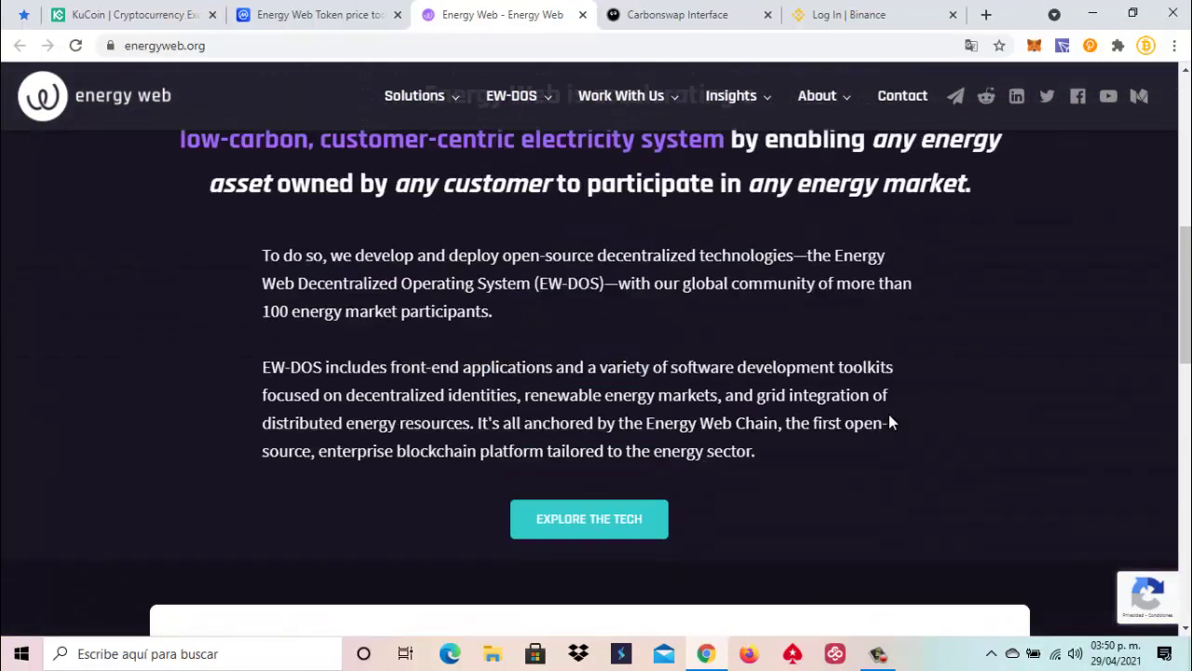
{"action": "scroll", "coordinate": [889, 421], "scroll_direction": "down", "scroll_amount": 3}
{"action": "scroll", "coordinate": [889, 421], "scroll_direction": "down", "scroll_amount": 7}
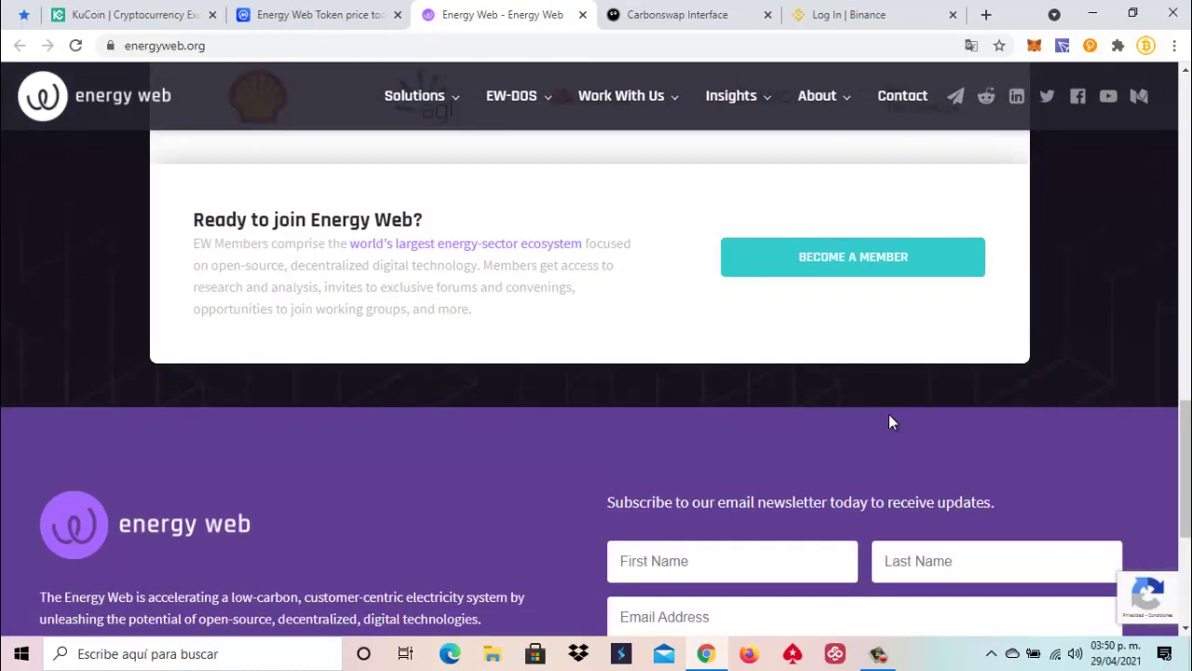
{"action": "scroll", "coordinate": [889, 421], "scroll_direction": "down", "scroll_amount": 2}
{"action": "scroll", "coordinate": [888, 417], "scroll_direction": "up", "scroll_amount": 10}
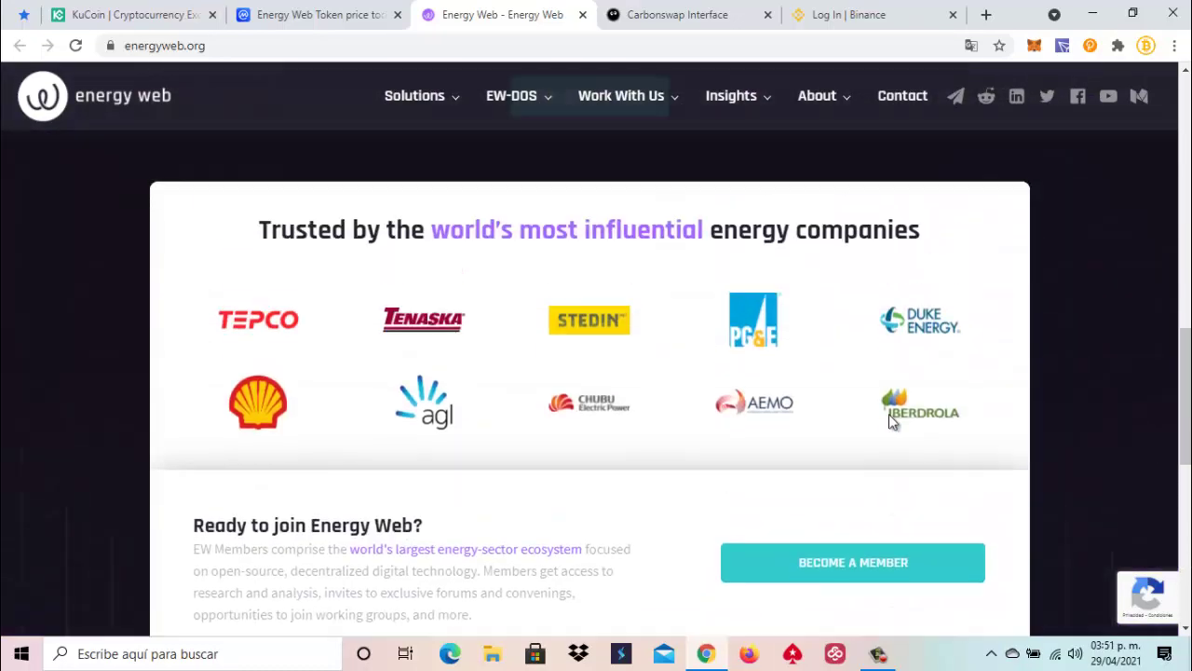
{"action": "scroll", "coordinate": [994, 343], "scroll_direction": "up", "scroll_amount": 8}
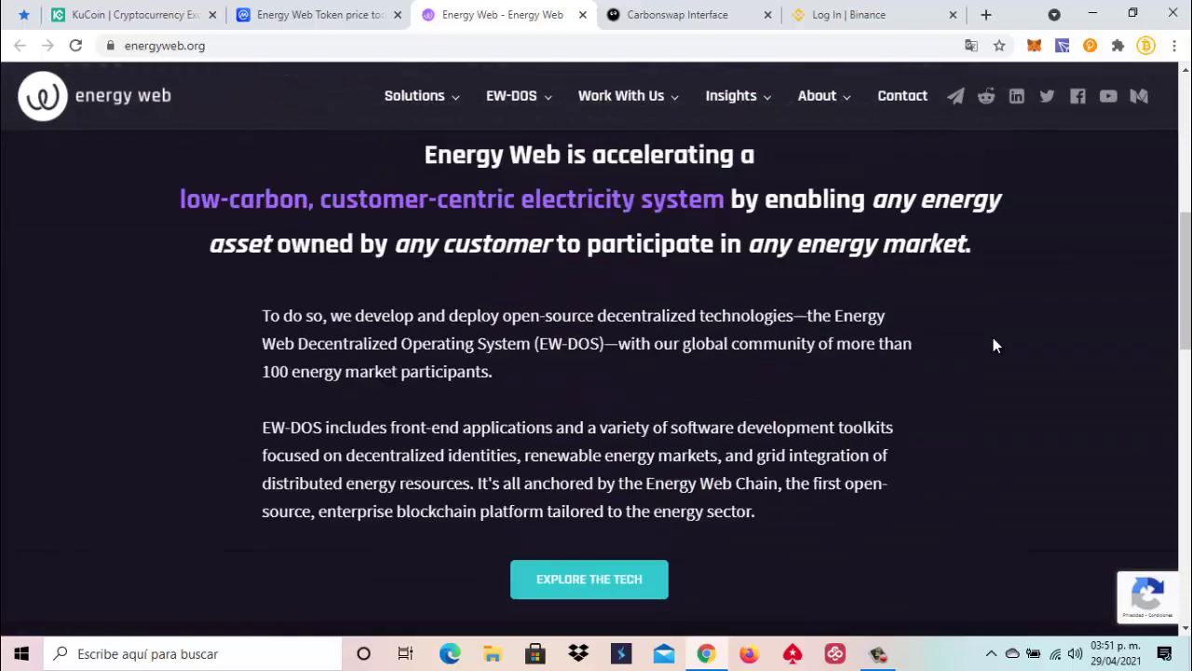
{"action": "scroll", "coordinate": [993, 338], "scroll_direction": "up", "scroll_amount": 2}
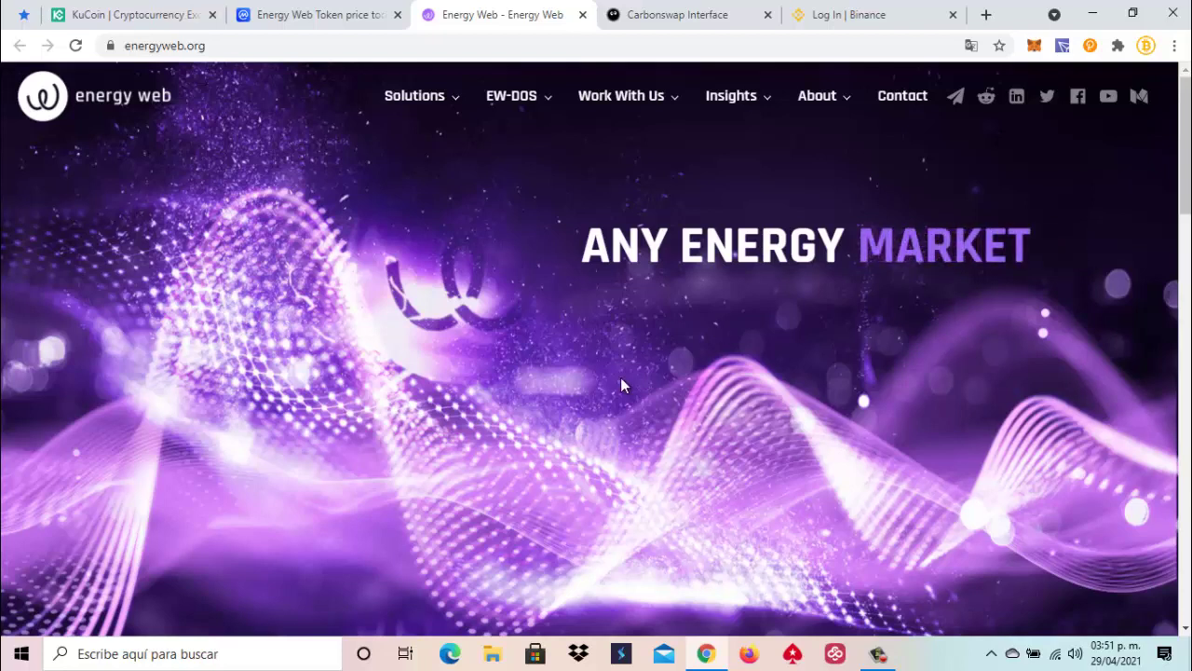
- Examine the Energy Web Token spot markets on CoinMarketCap to see which exchanges and pairs offer EWT
{"action": "left_click", "coordinate": [321, 16]}
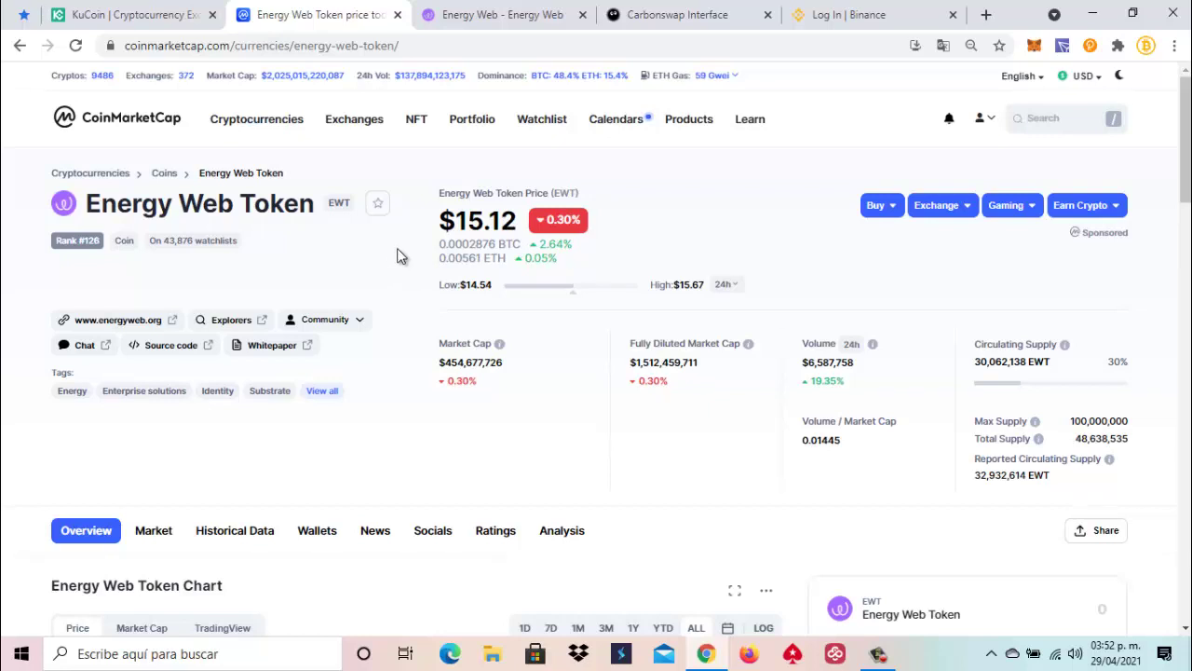
{"action": "left_click", "coordinate": [156, 538]}
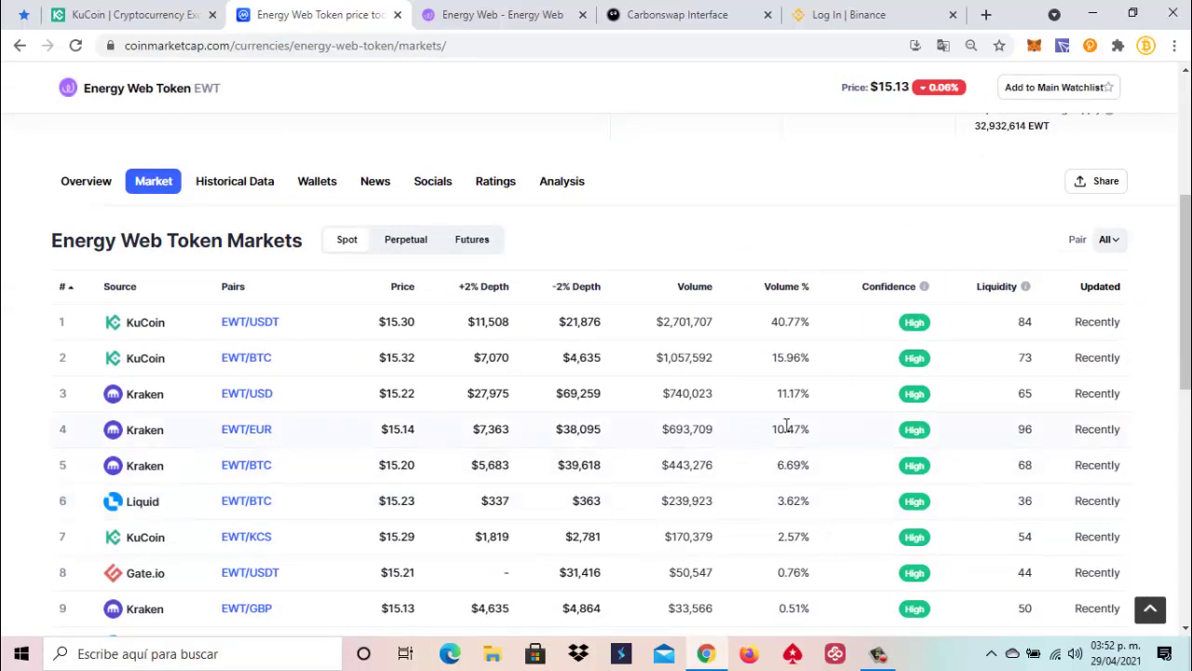
{"action": "scroll", "coordinate": [787, 429], "scroll_direction": "down", "scroll_amount": 2}
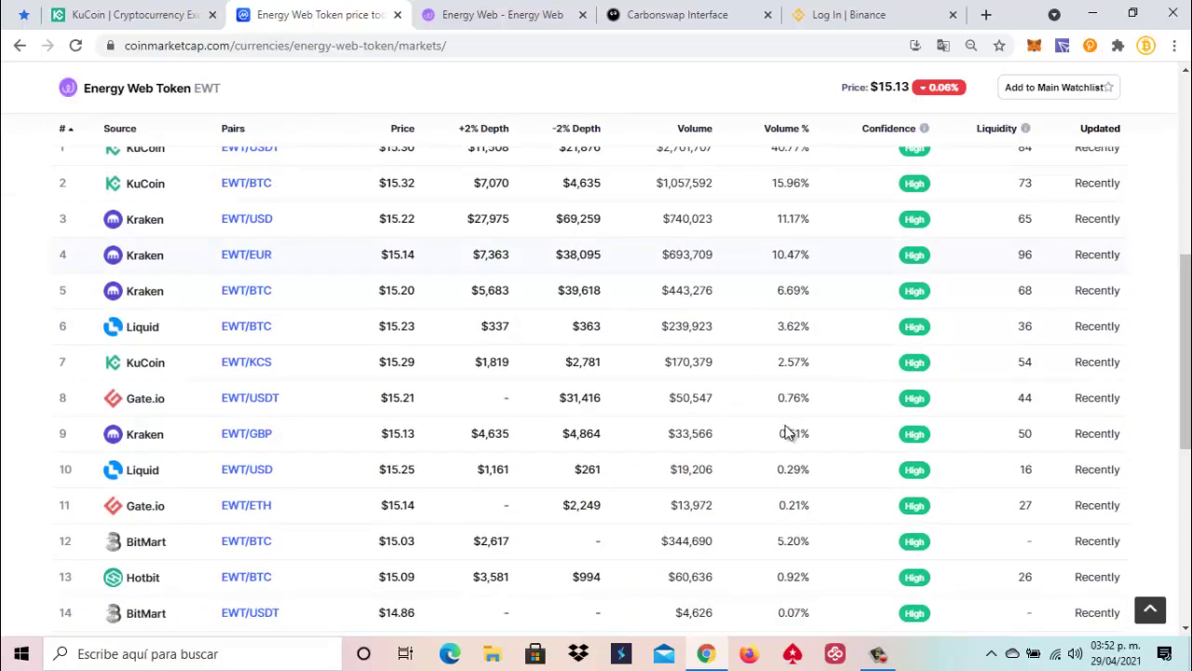
{"action": "scroll", "coordinate": [787, 431], "scroll_direction": "down", "scroll_amount": 1}
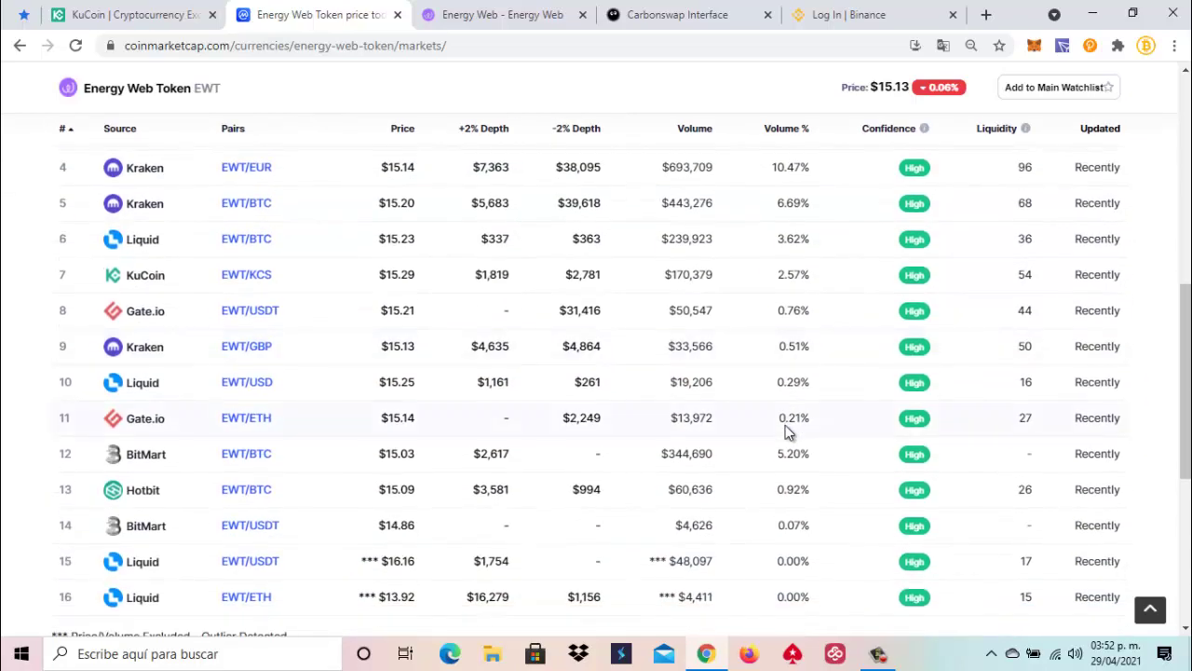
{"action": "scroll", "coordinate": [785, 425], "scroll_direction": "down", "scroll_amount": 2}
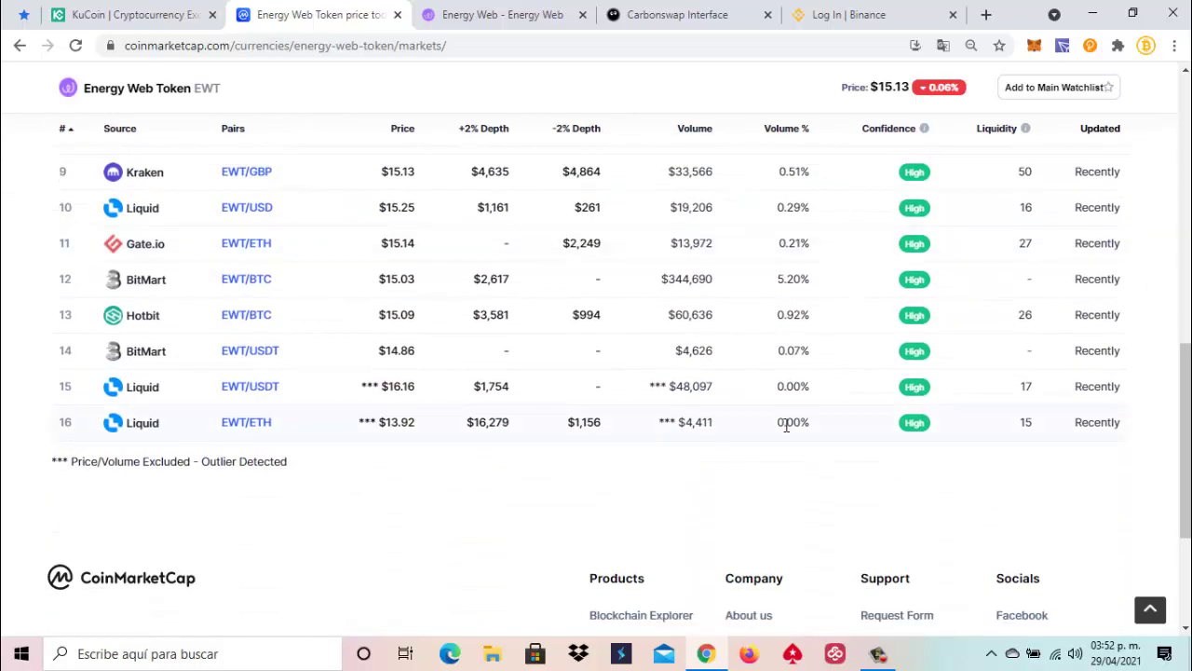
{"action": "scroll", "coordinate": [787, 428], "scroll_direction": "up", "scroll_amount": 6}
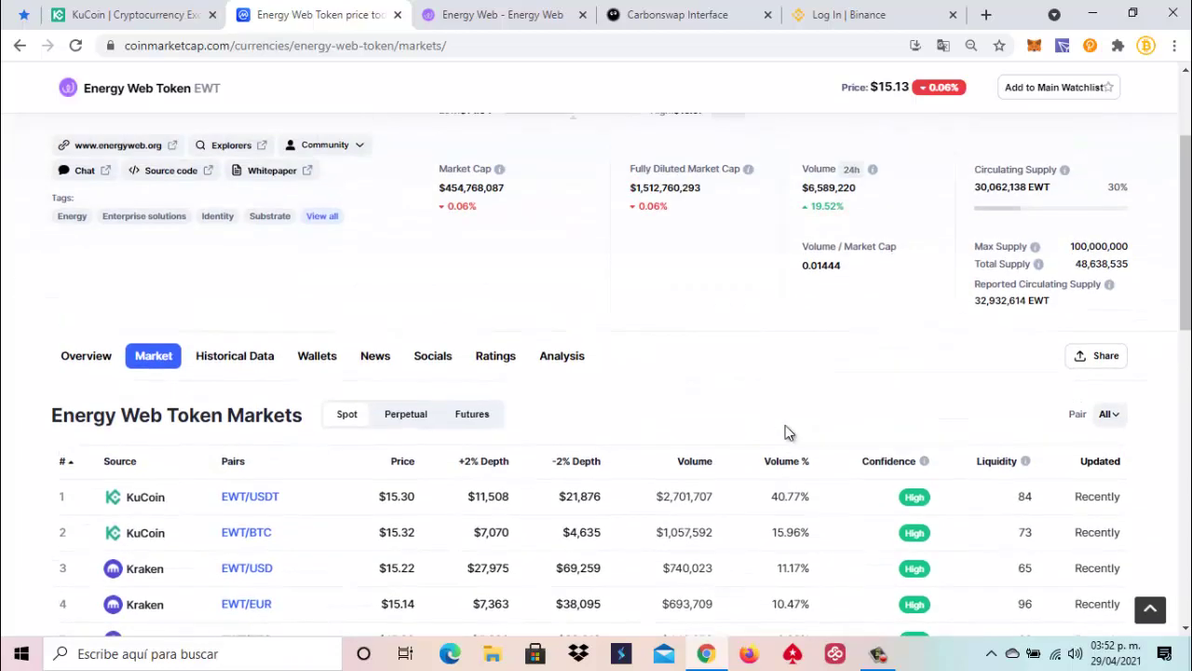
{"action": "scroll", "coordinate": [787, 432], "scroll_direction": "up", "scroll_amount": 2}
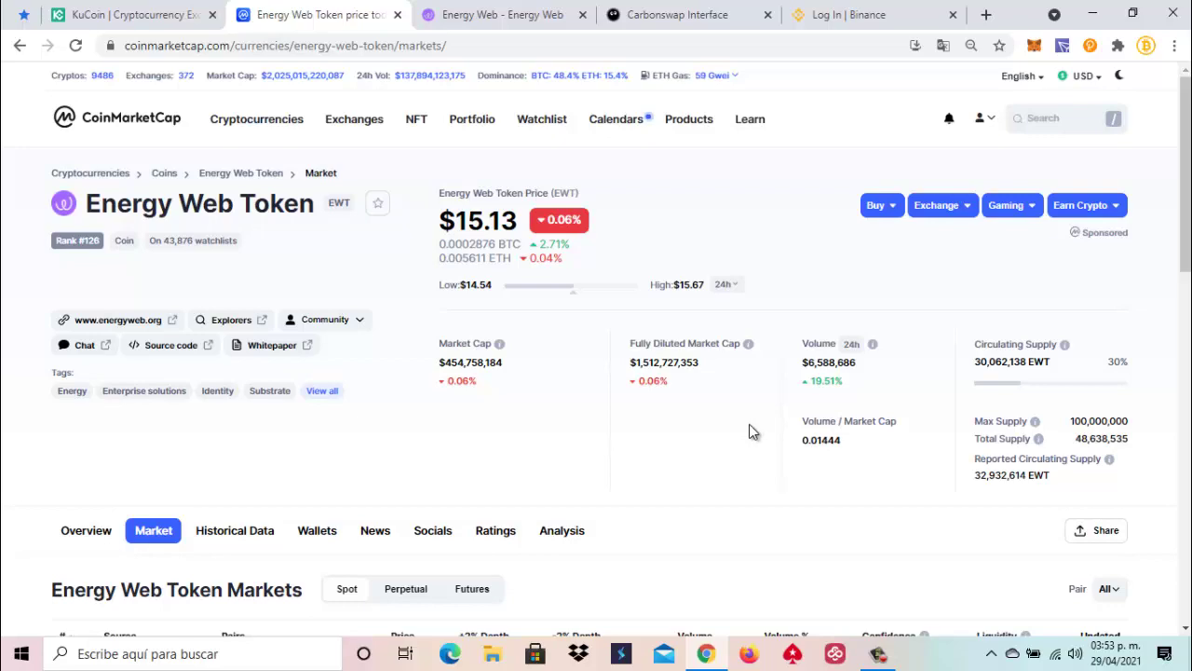
{"action": "scroll", "coordinate": [767, 428], "scroll_direction": "down", "scroll_amount": 4}
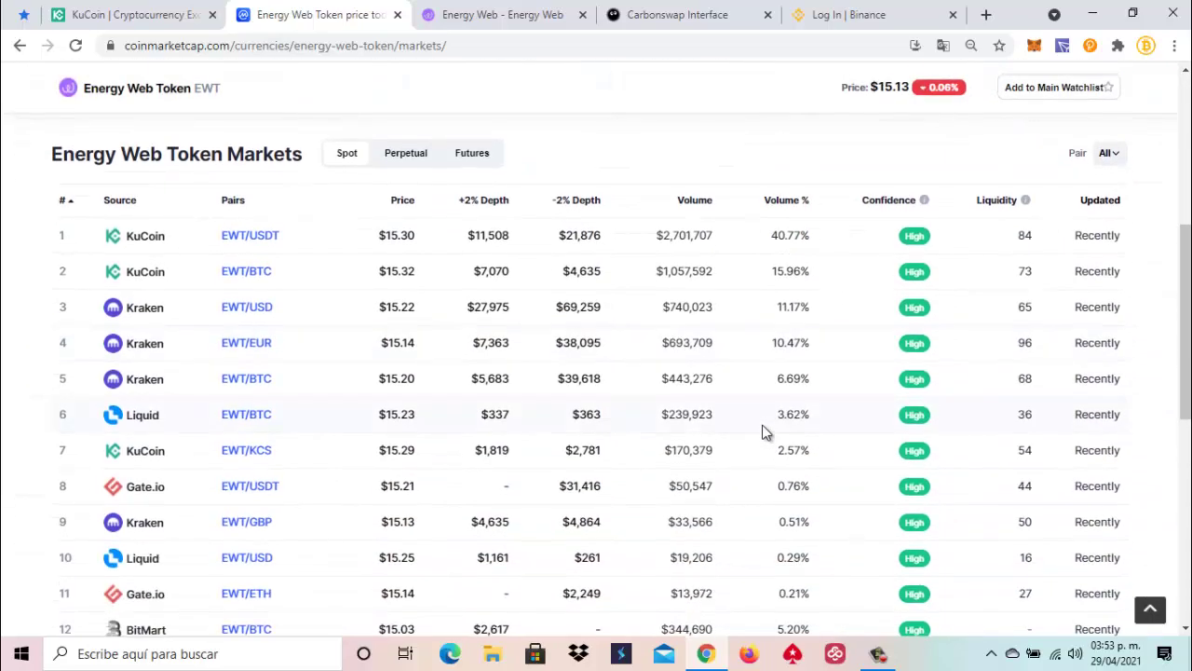
{"action": "scroll", "coordinate": [762, 429], "scroll_direction": "up", "scroll_amount": 4}
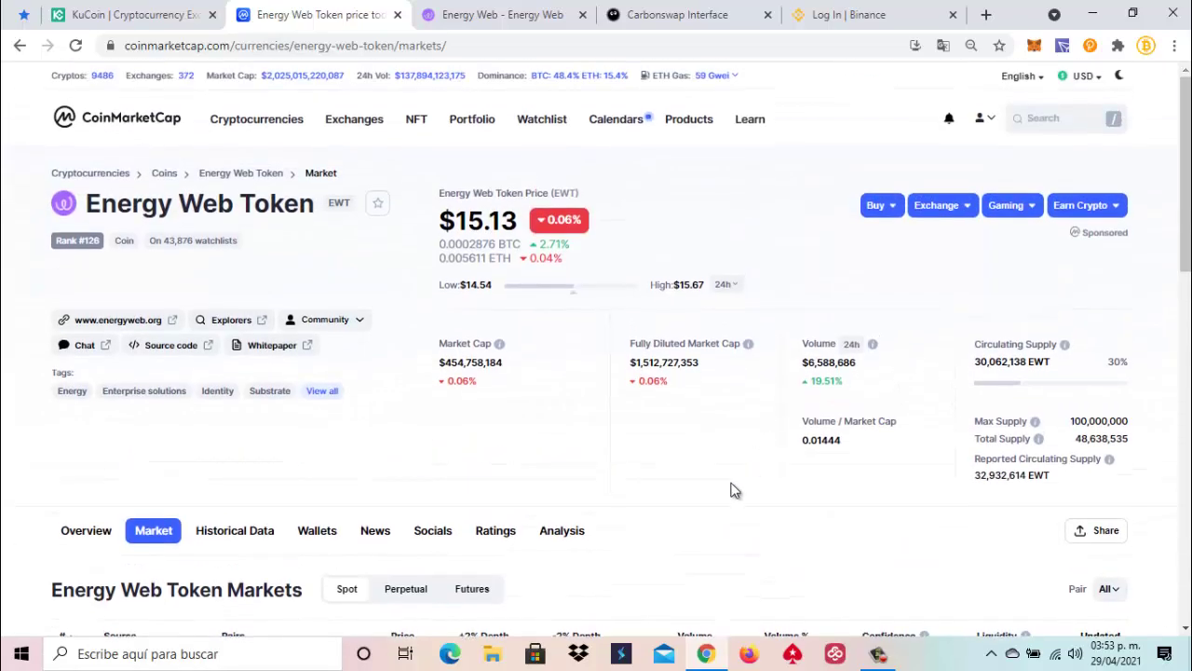
- Check the coin balances in the KuCoin main account and compare with the Binance home page and CoinMarketCap's EWT page
{"action": "left_click", "coordinate": [154, 16]}
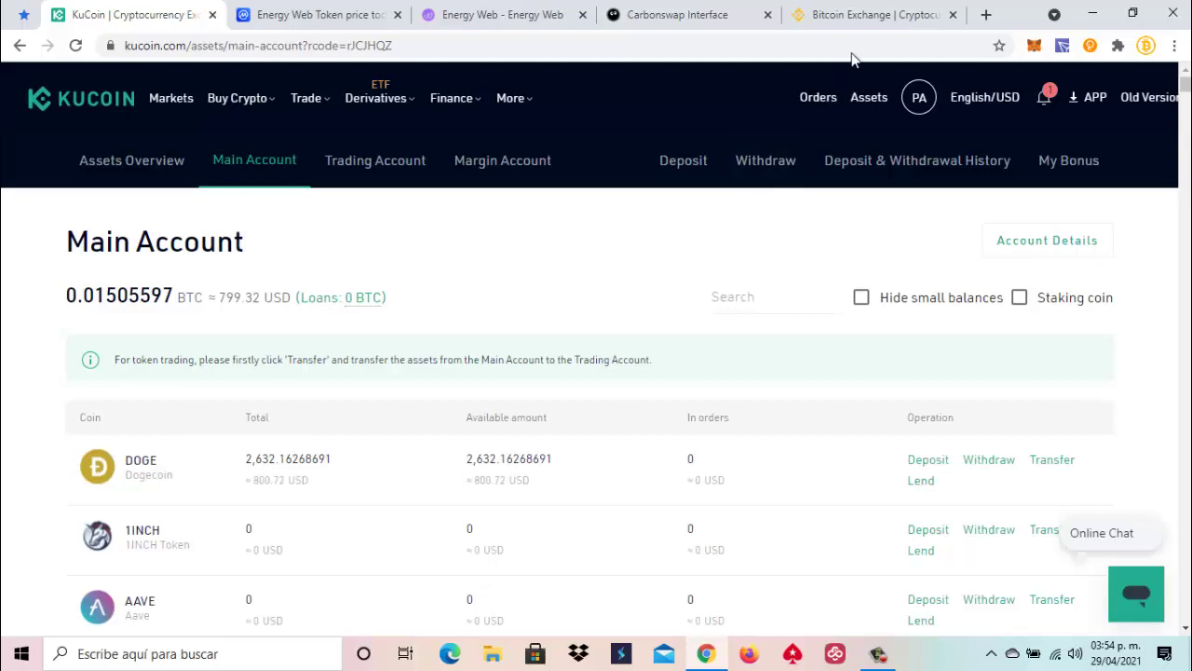
{"action": "left_click", "coordinate": [872, 21]}
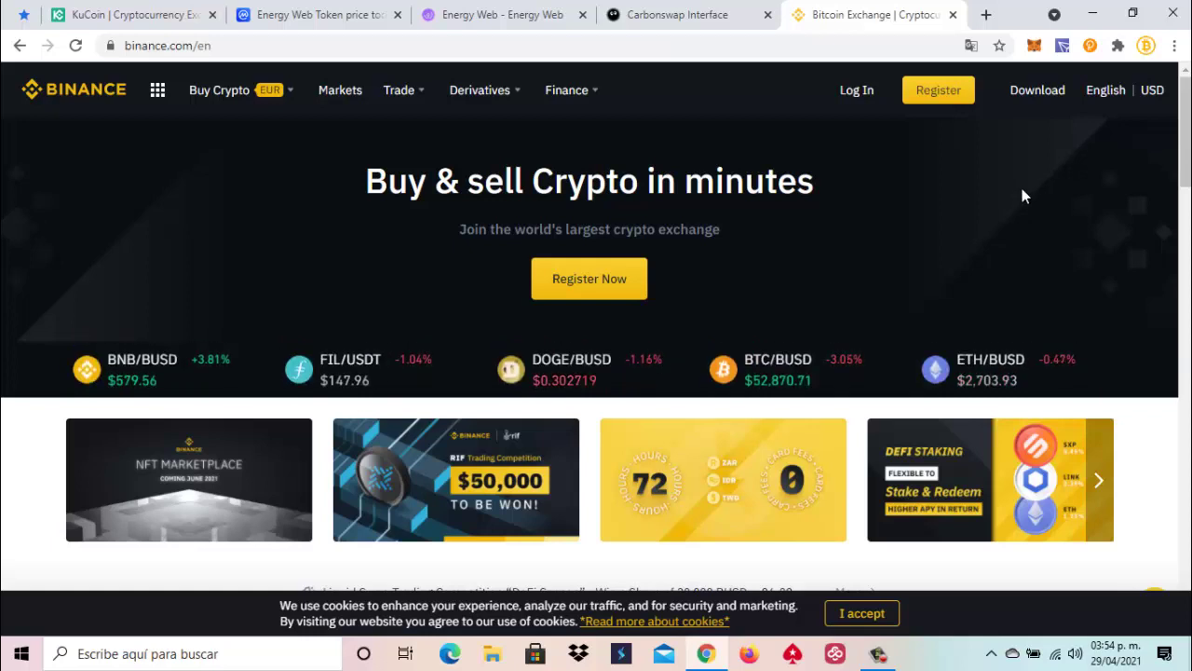
{"action": "left_click", "coordinate": [134, 17]}
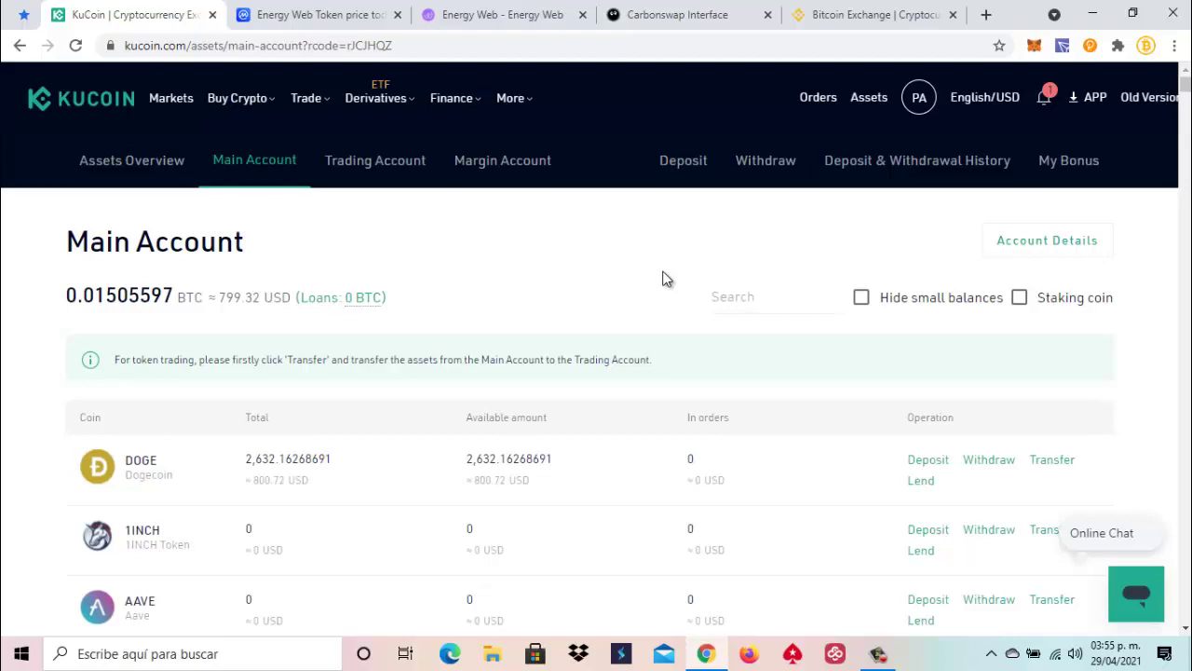
{"action": "scroll", "coordinate": [663, 278], "scroll_direction": "down", "scroll_amount": 1}
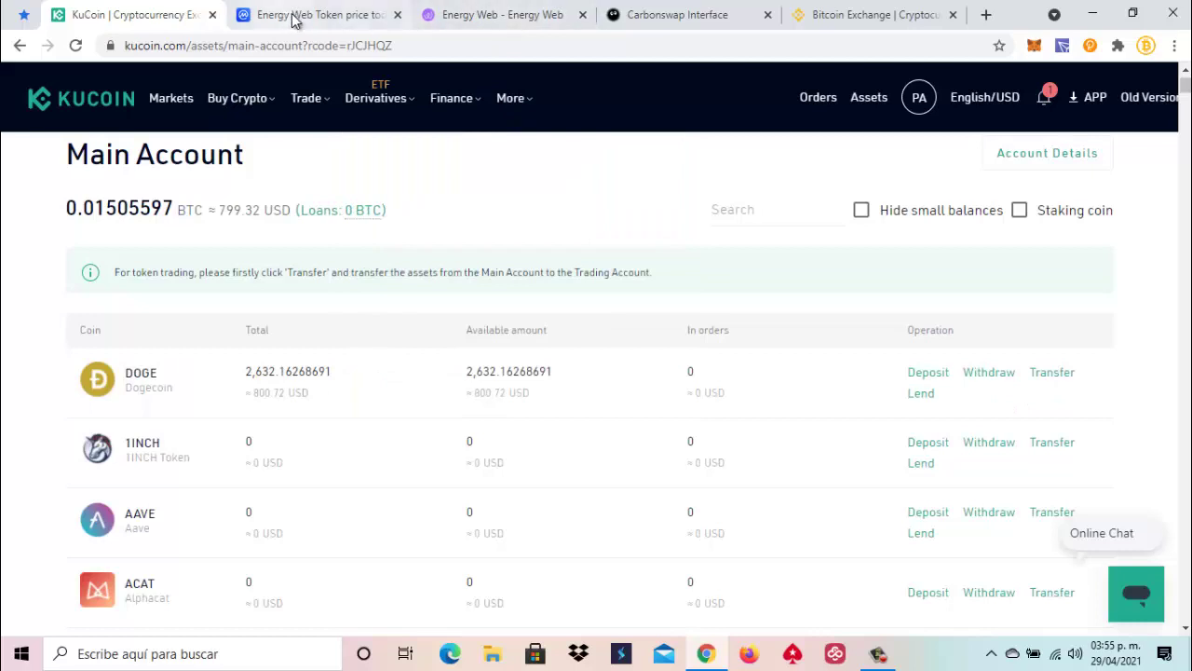
{"action": "left_click", "coordinate": [294, 17]}
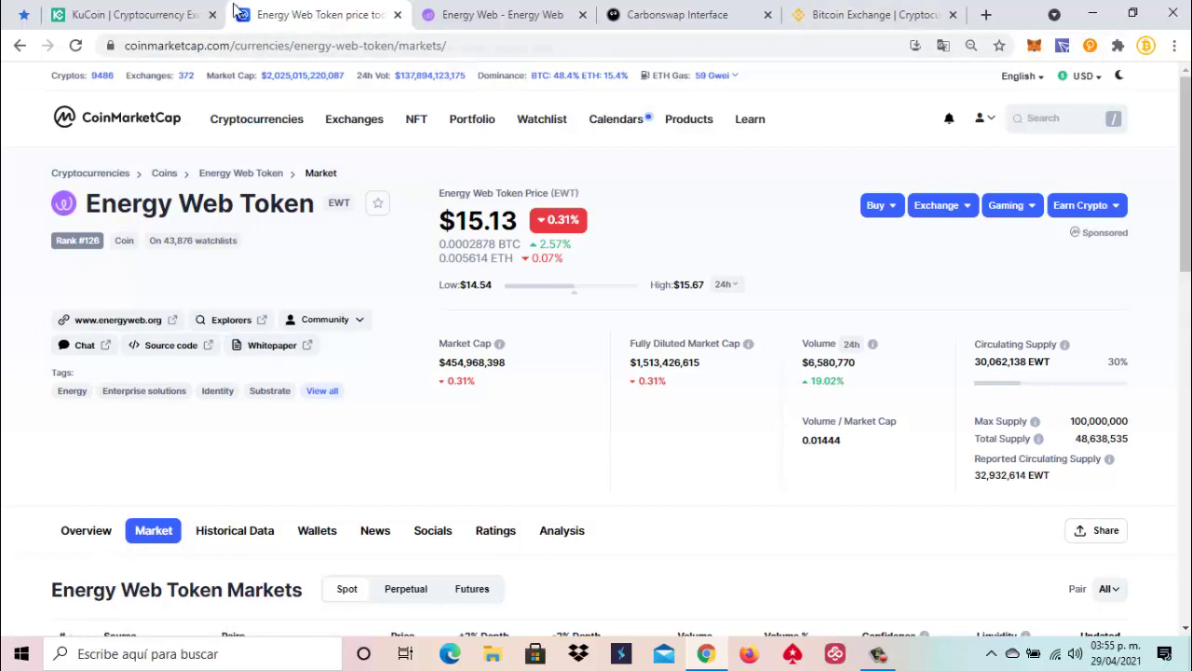
- Transfer the full available 2632.16268691 DOGE from the KuCoin main account to the trading account
{"action": "left_click", "coordinate": [140, 15]}
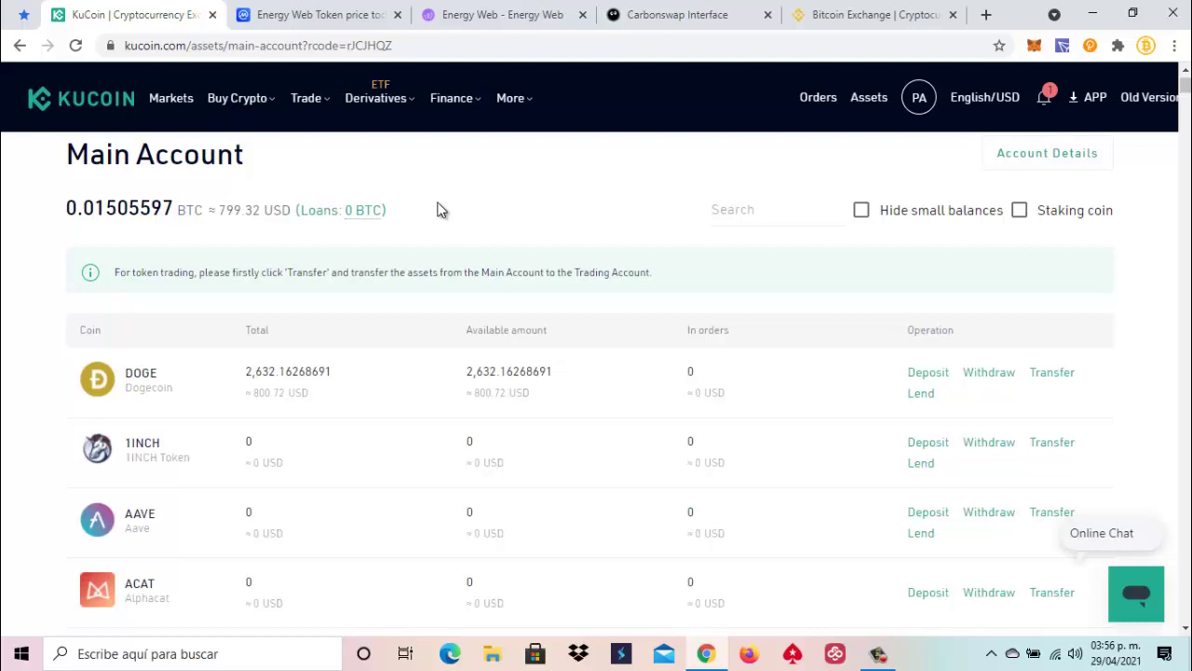
{"action": "left_click", "coordinate": [1054, 375]}
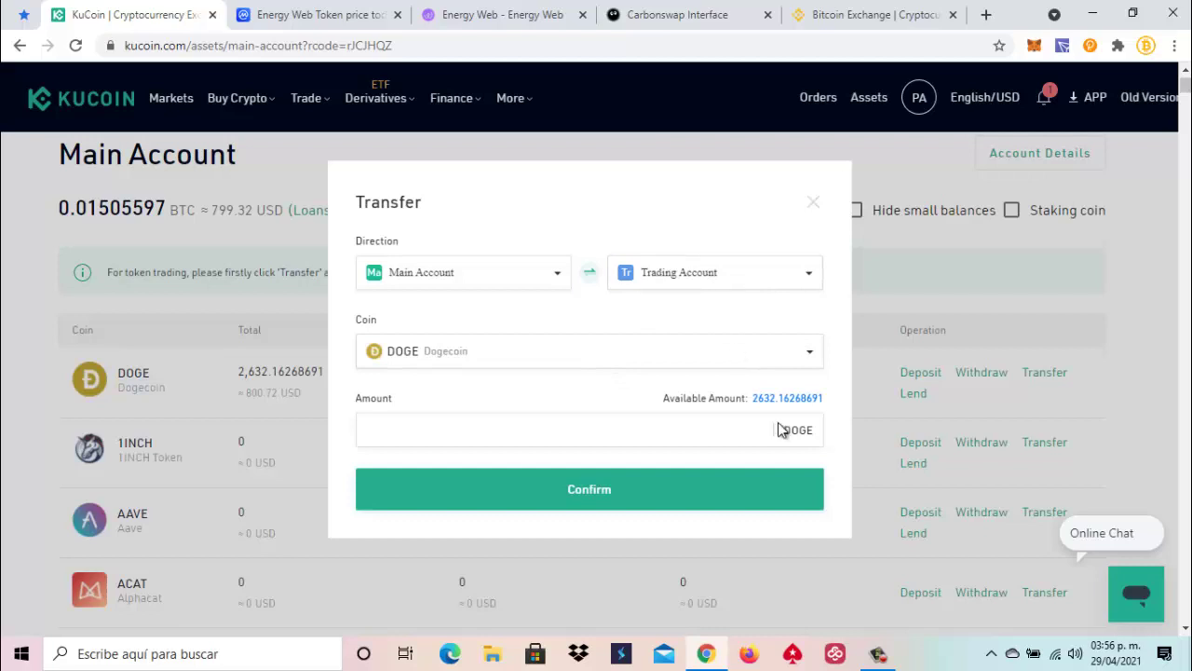
{"action": "left_click", "coordinate": [720, 437]}
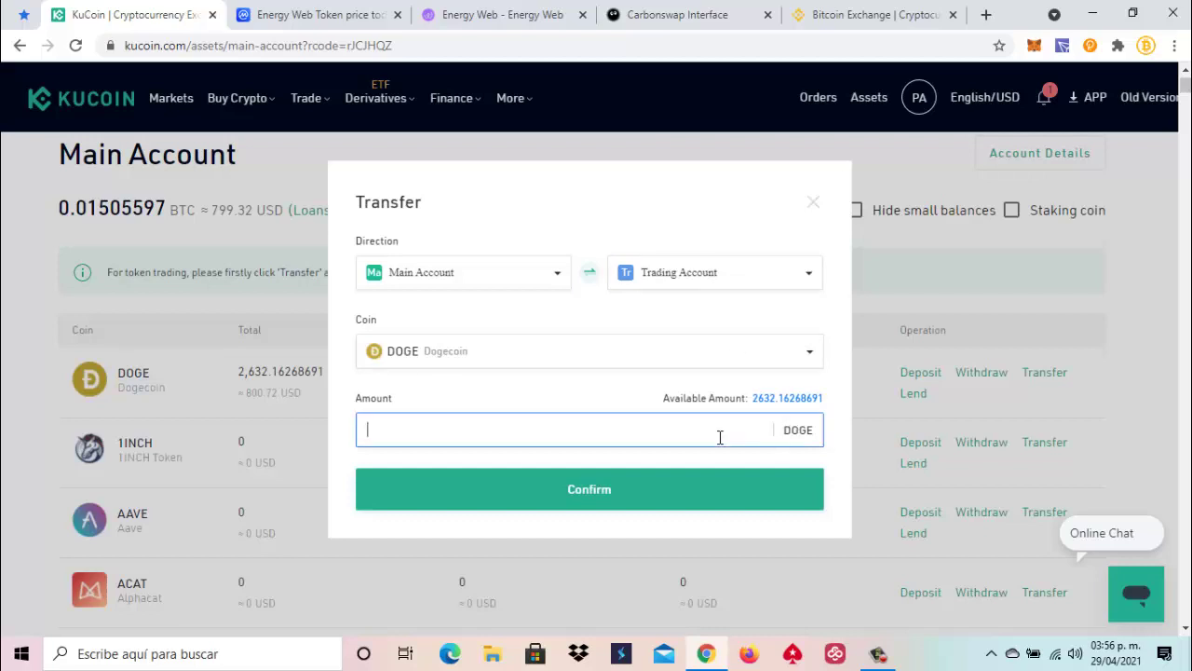
{"action": "left_click", "coordinate": [768, 404]}
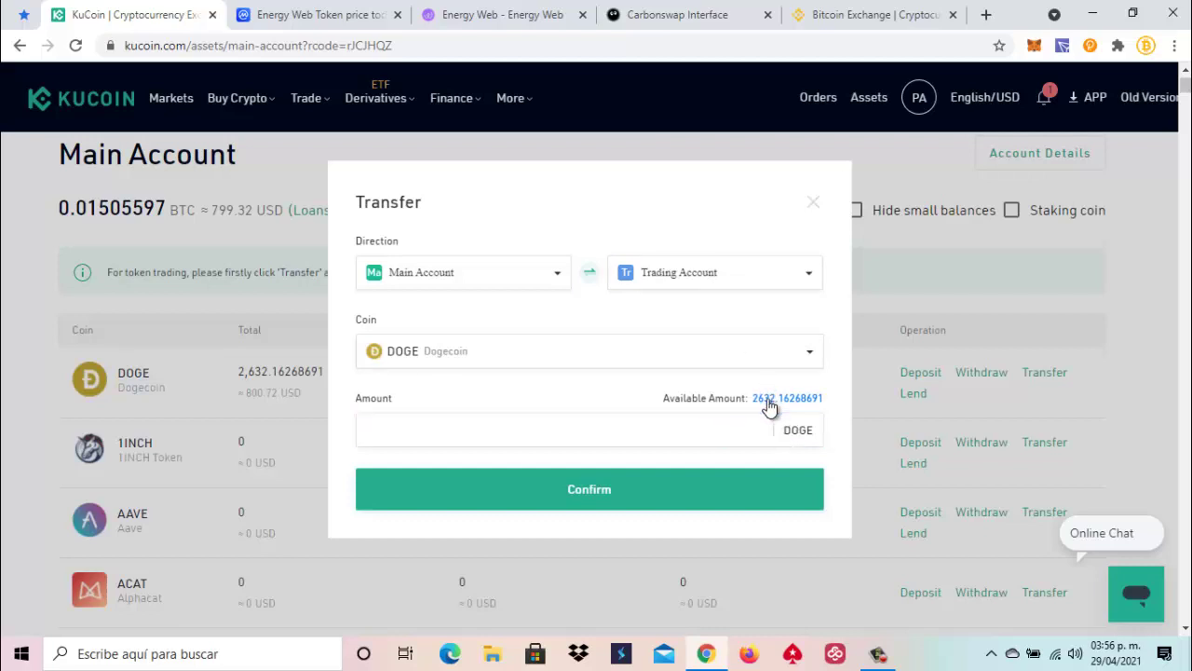
{"action": "left_click", "coordinate": [625, 494]}
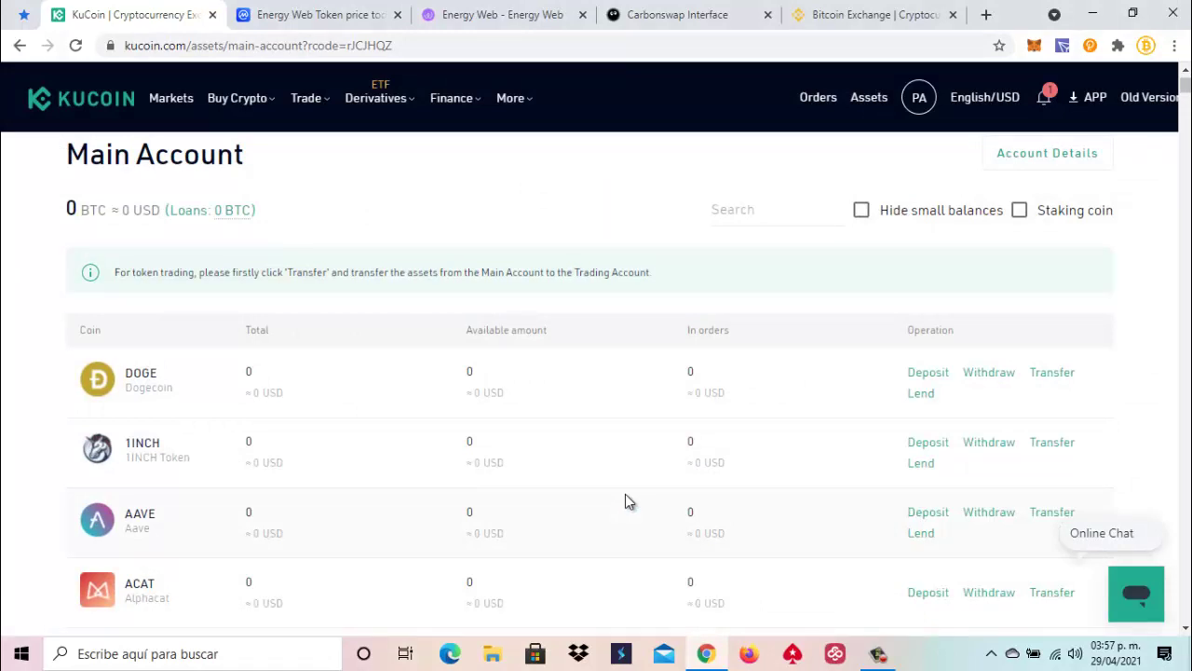
- Open KuCoin's spot trading page
{"action": "mouse_move", "coordinate": [318, 99]}
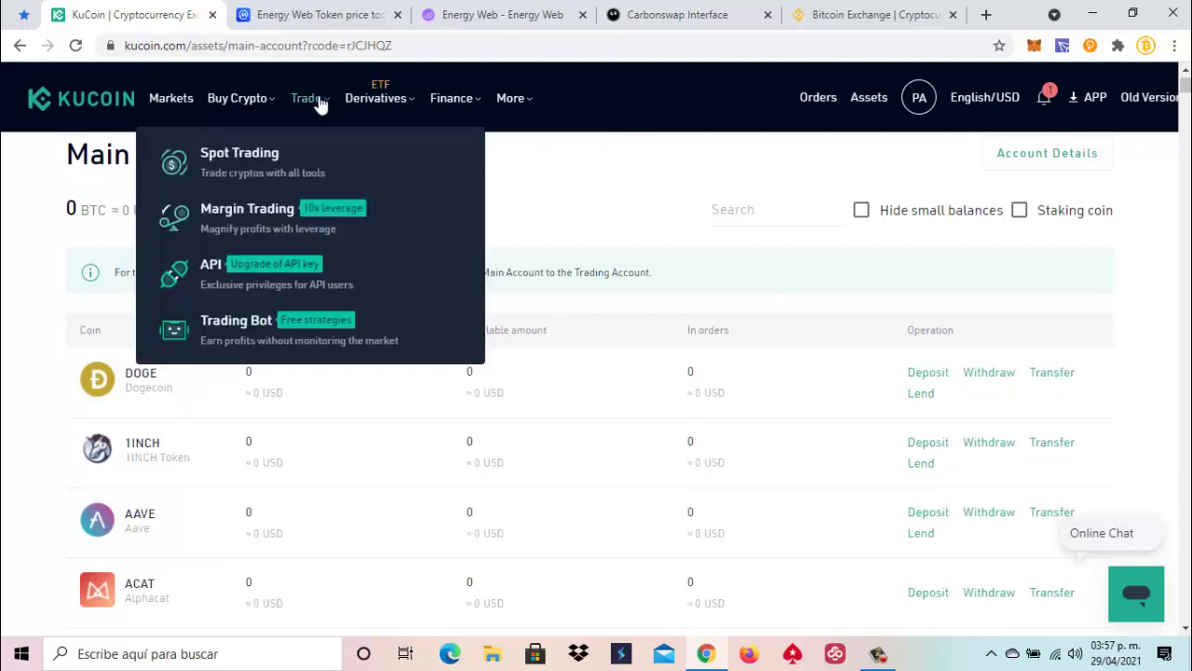
{"action": "left_click", "coordinate": [280, 157]}
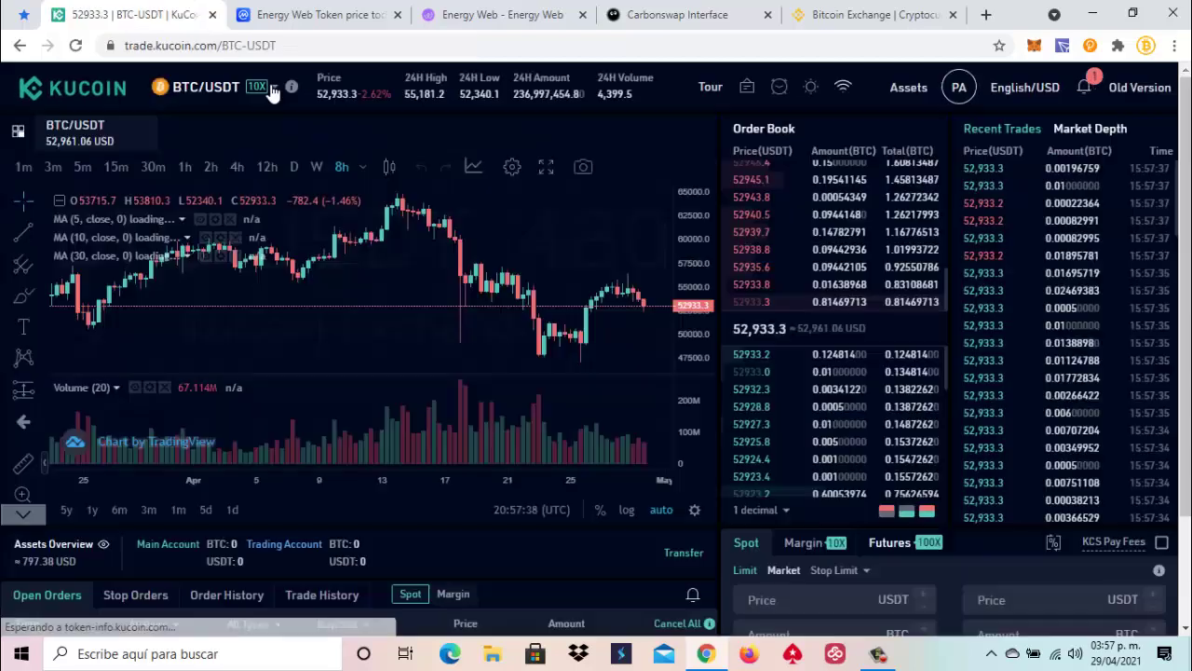
- Search the trading pairs for DOGE and open the DOGE/USDT market
{"action": "mouse_move", "coordinate": [272, 93]}
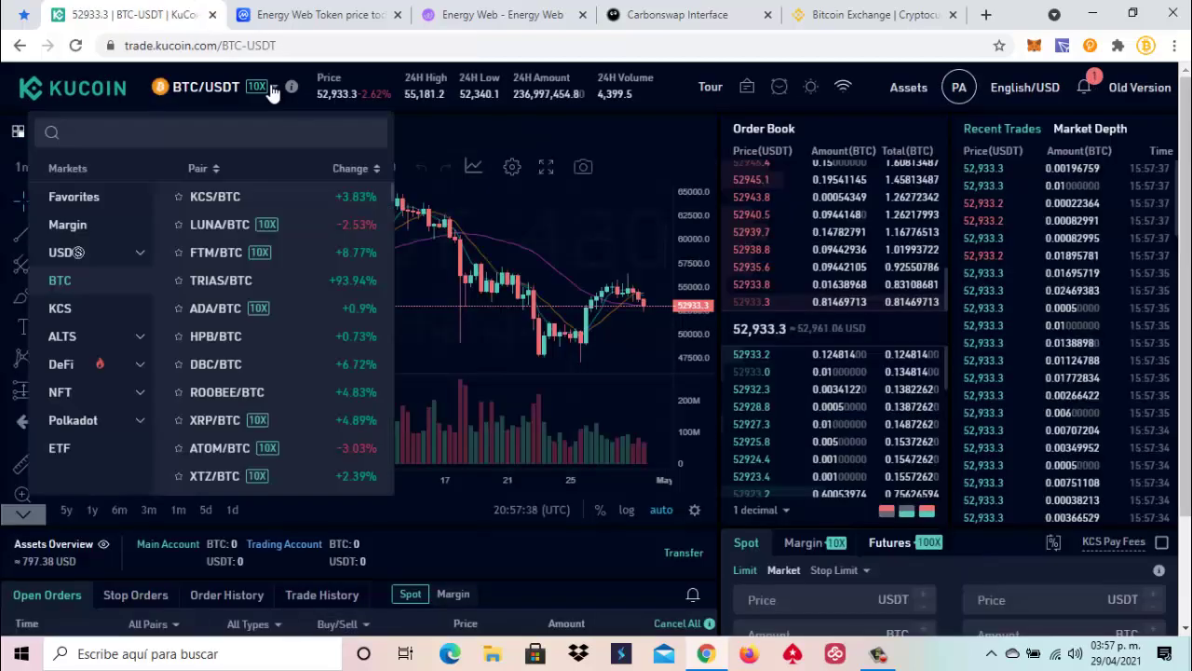
{"action": "left_click", "coordinate": [110, 138]}
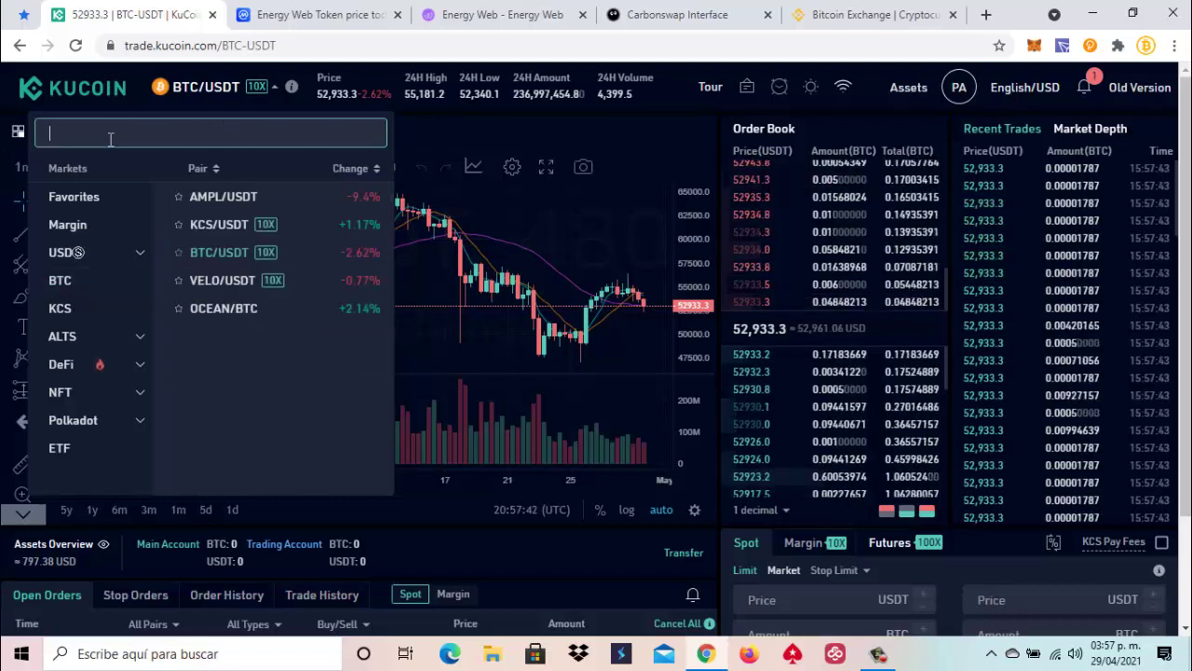
{"action": "type", "text": "DOGE"}
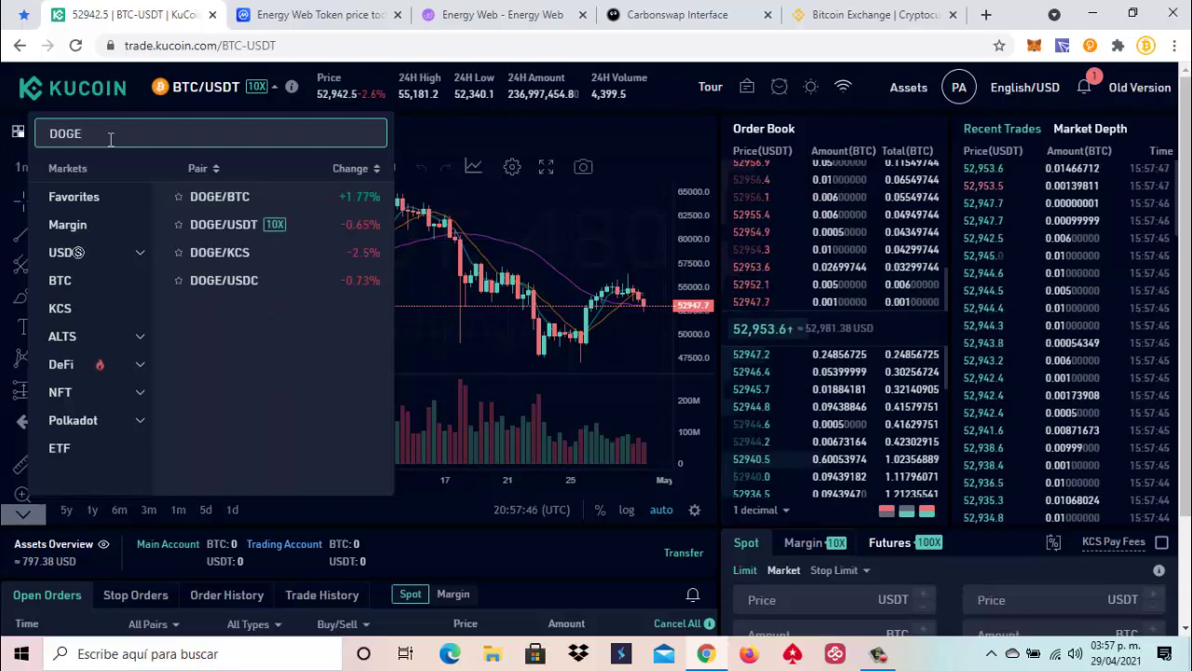
{"action": "left_click", "coordinate": [209, 229]}
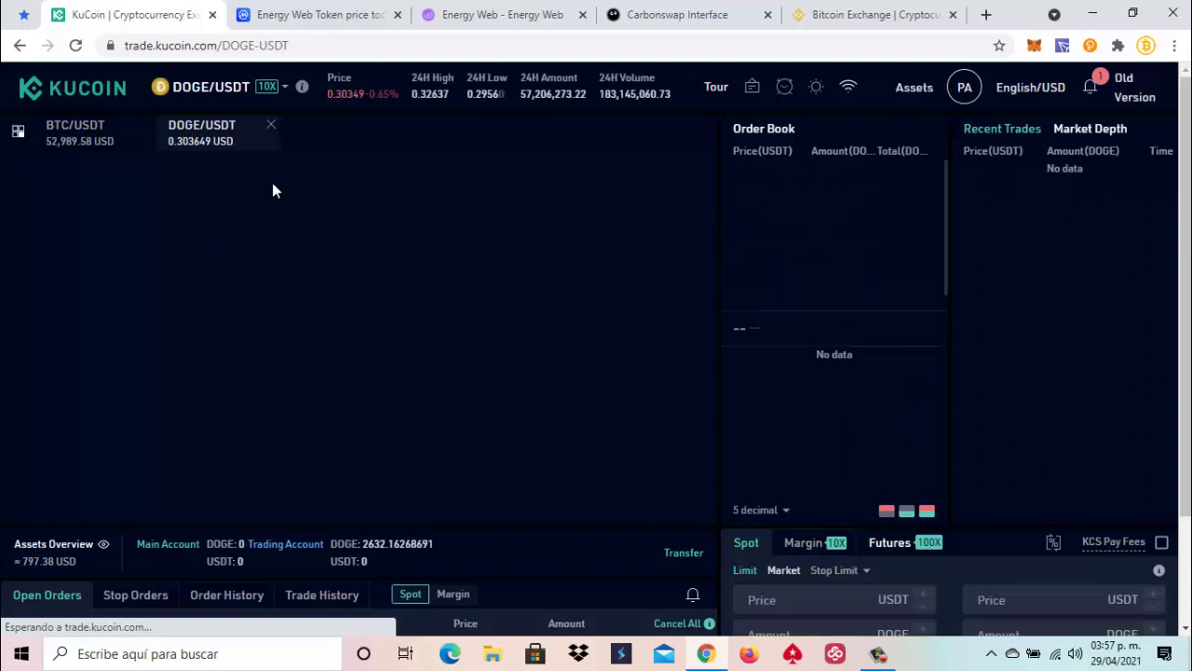
- Start setting a trading password from the order form, pasting the email verification code and acknowledging the trading-password notice
{"action": "left_click", "coordinate": [1184, 548]}
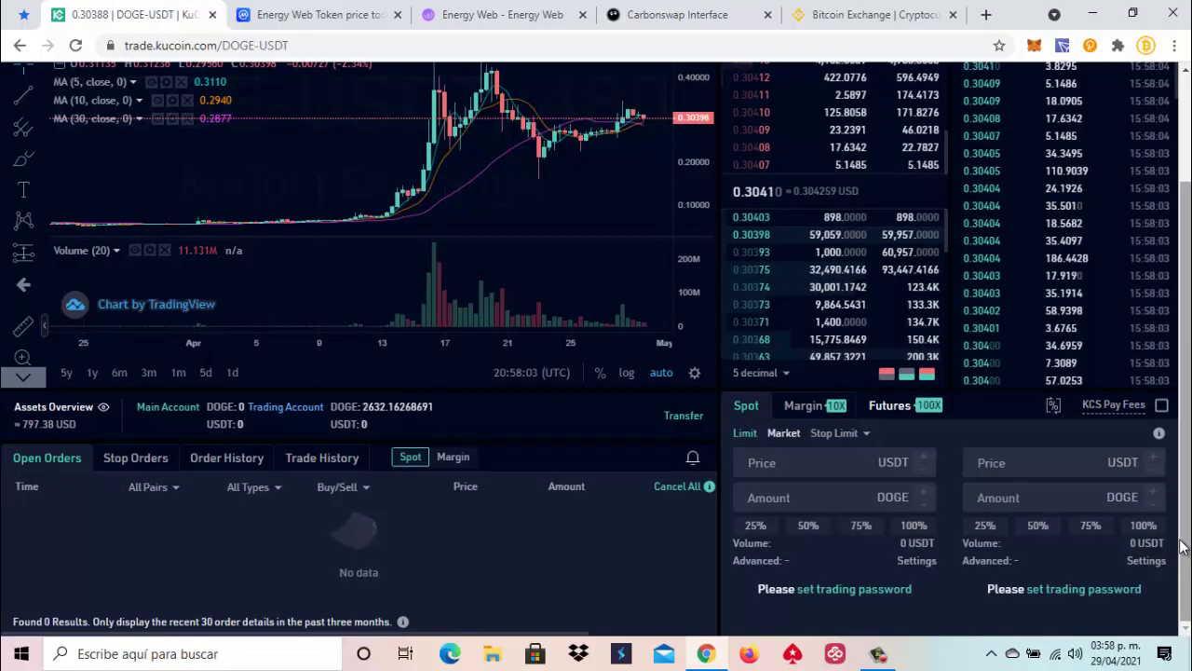
{"action": "left_click", "coordinate": [854, 589]}
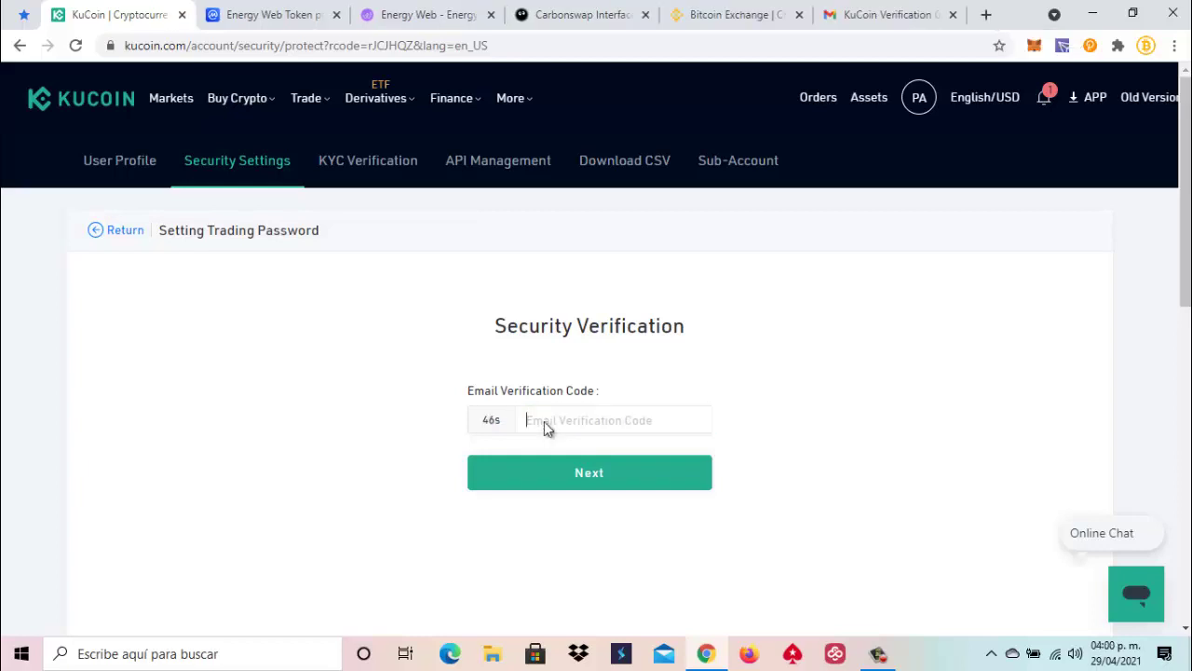
{"action": "right_click", "coordinate": [544, 422]}
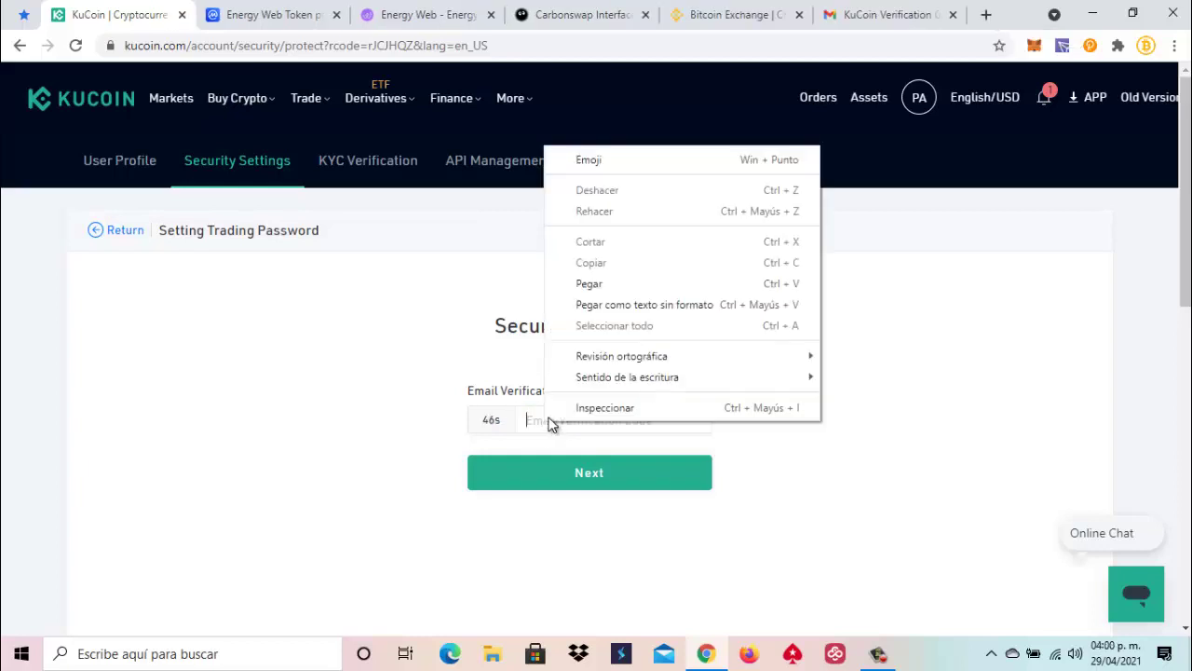
{"action": "left_click", "coordinate": [606, 285]}
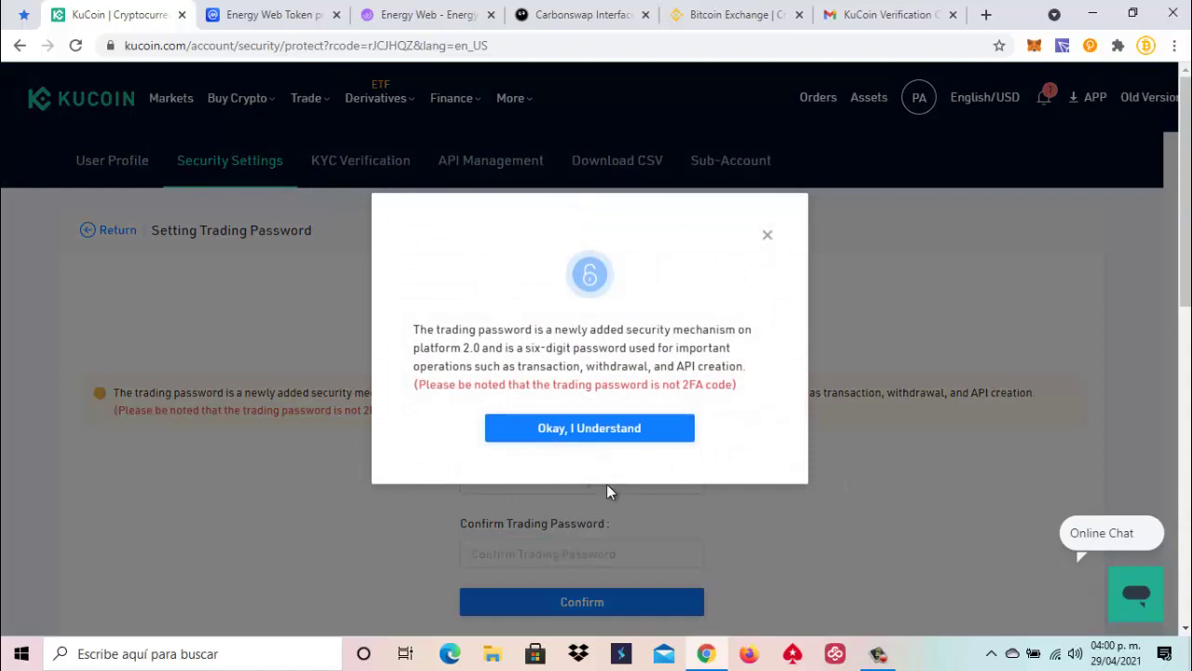
{"action": "left_click", "coordinate": [593, 438]}
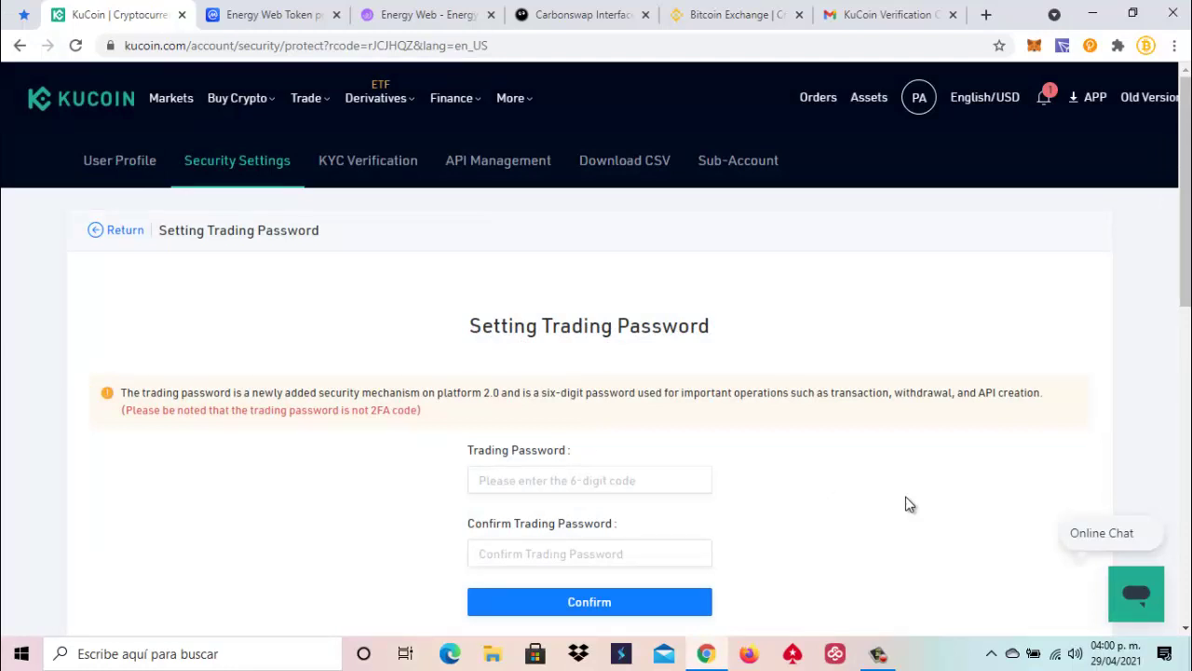
{"action": "scroll", "coordinate": [909, 504], "scroll_direction": "down", "scroll_amount": 1}
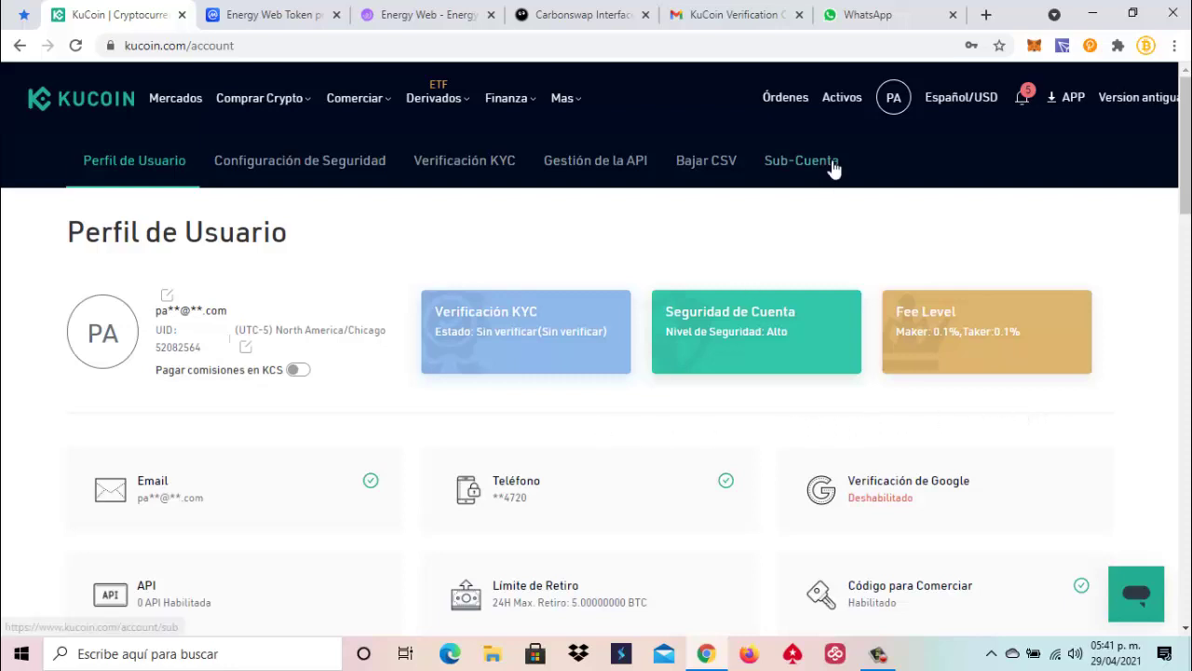
- Open the KuCoin trading account and check its EWT, USDT and DOGE balances
{"action": "mouse_move", "coordinate": [849, 110]}
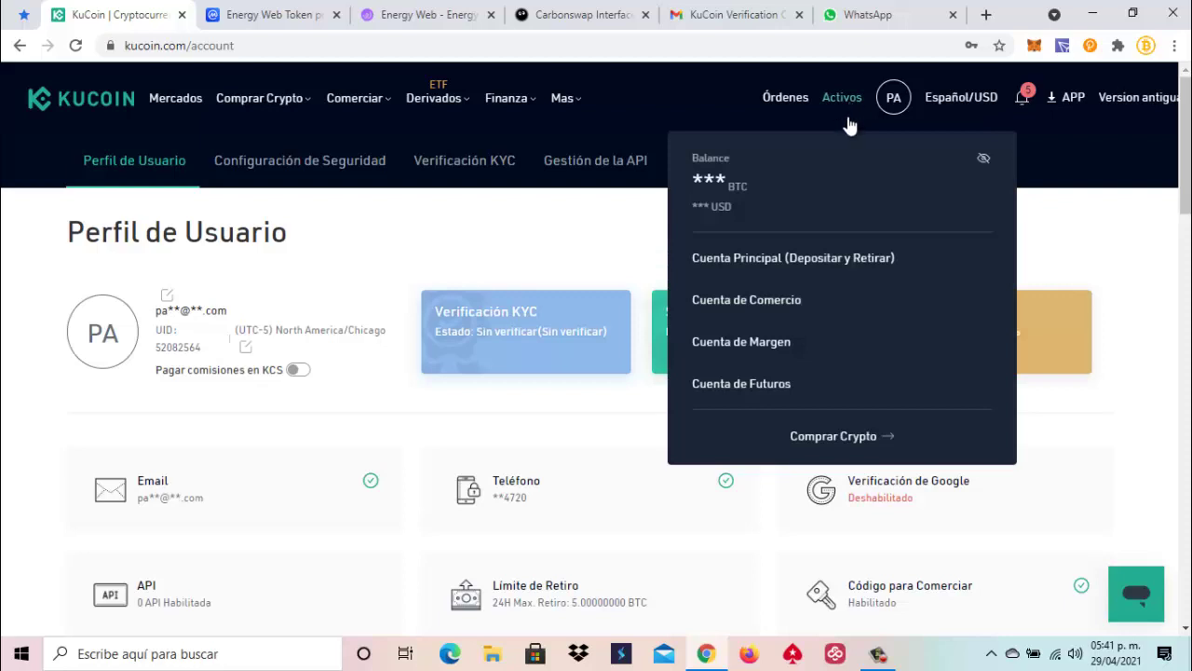
{"action": "left_click", "coordinate": [787, 312]}
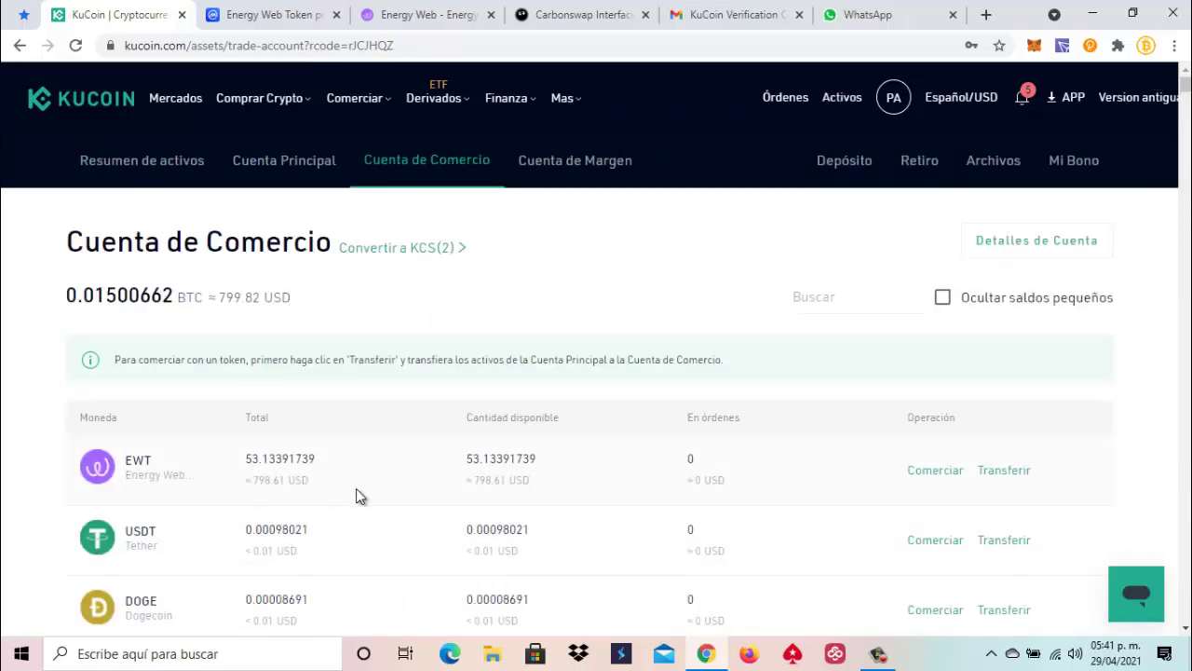
{"action": "scroll", "coordinate": [356, 488], "scroll_direction": "down", "scroll_amount": 1}
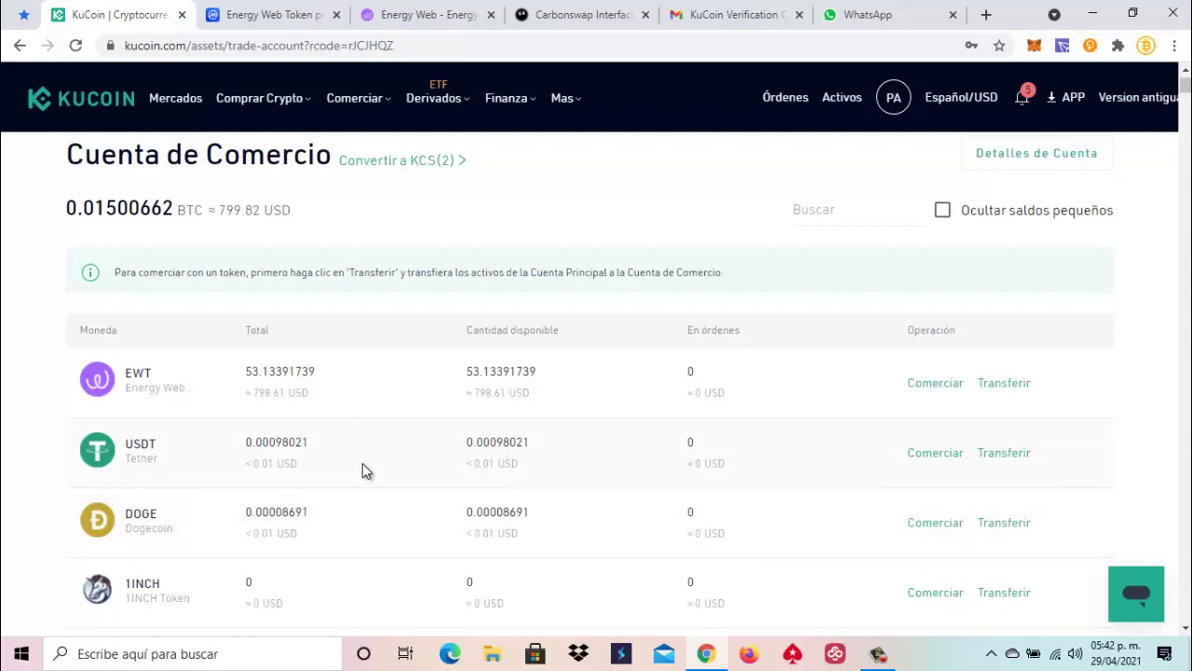
{"action": "scroll", "coordinate": [429, 419], "scroll_direction": "up", "scroll_amount": 1}
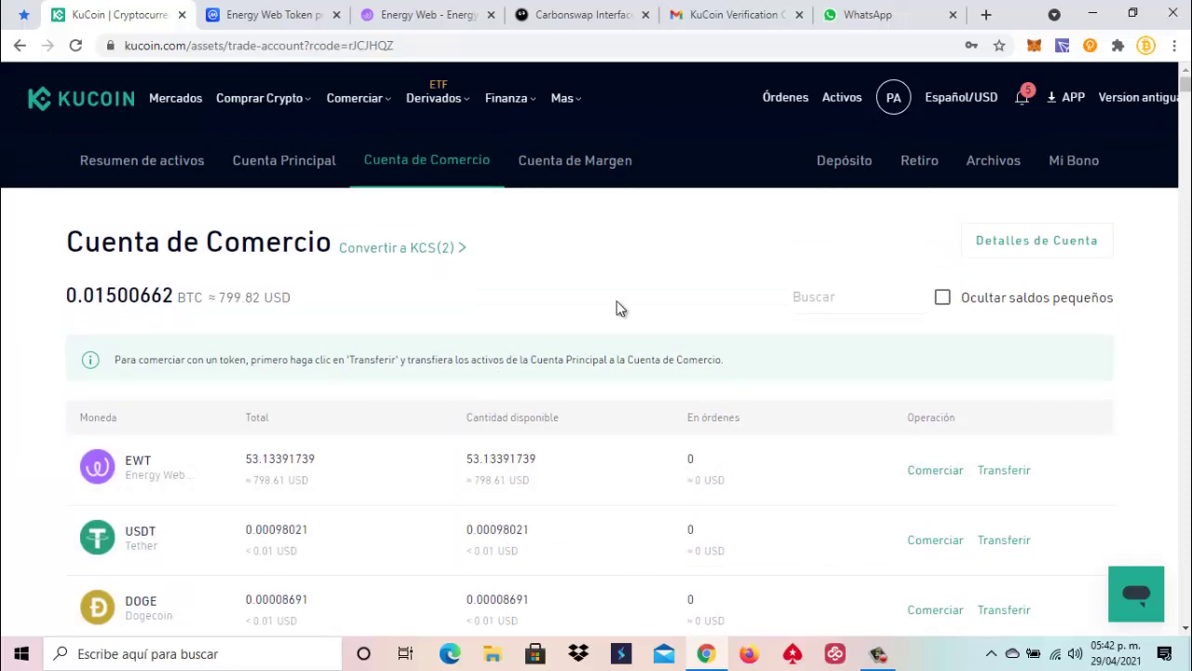
{"action": "mouse_move", "coordinate": [359, 106]}
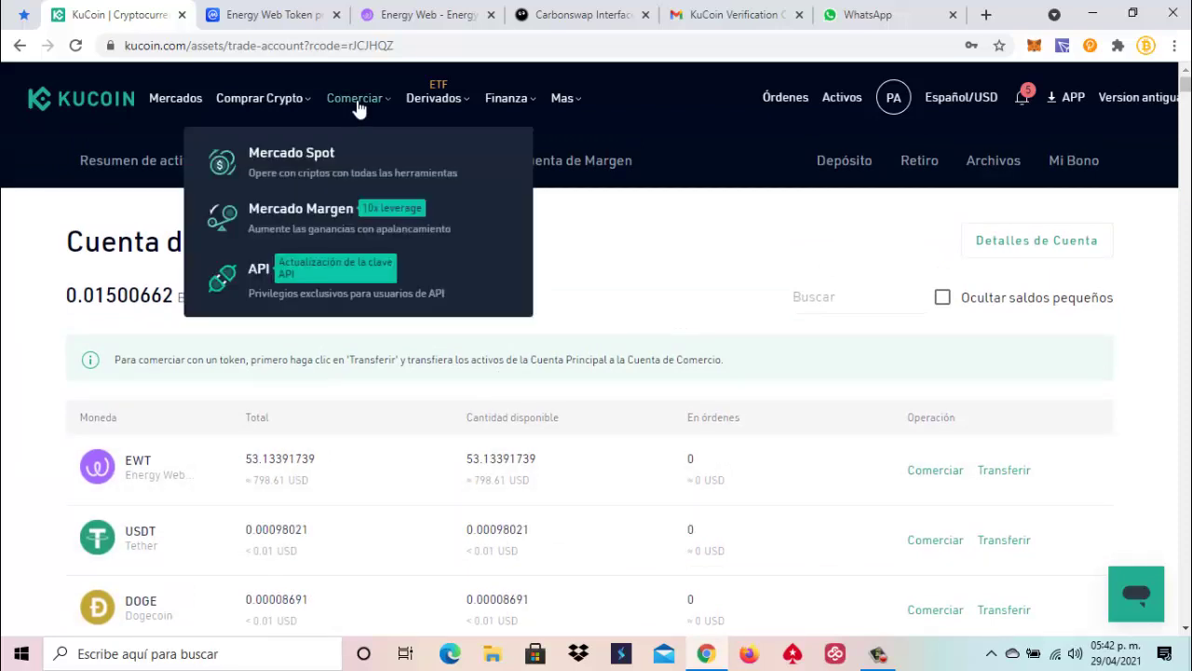
{"action": "left_click", "coordinate": [328, 170]}
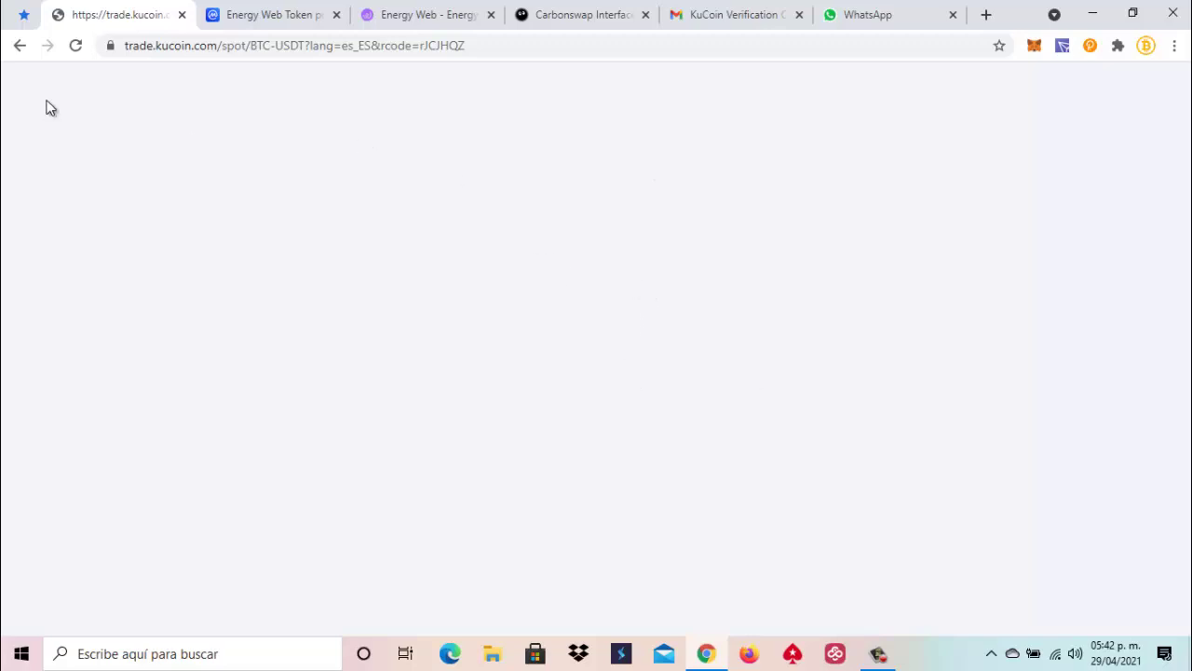
{"action": "left_click", "coordinate": [22, 48]}
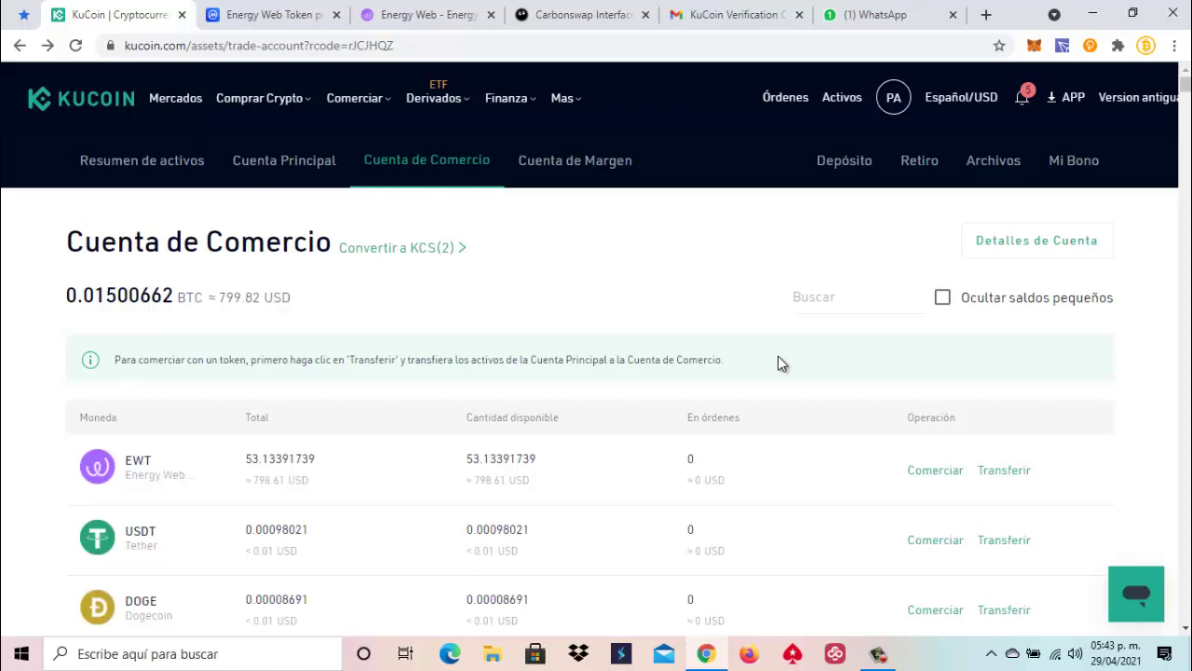
- Transfer the full available 53.13391739 EWT from the trading account to the main account, and open the main account
{"action": "left_click", "coordinate": [1005, 473]}
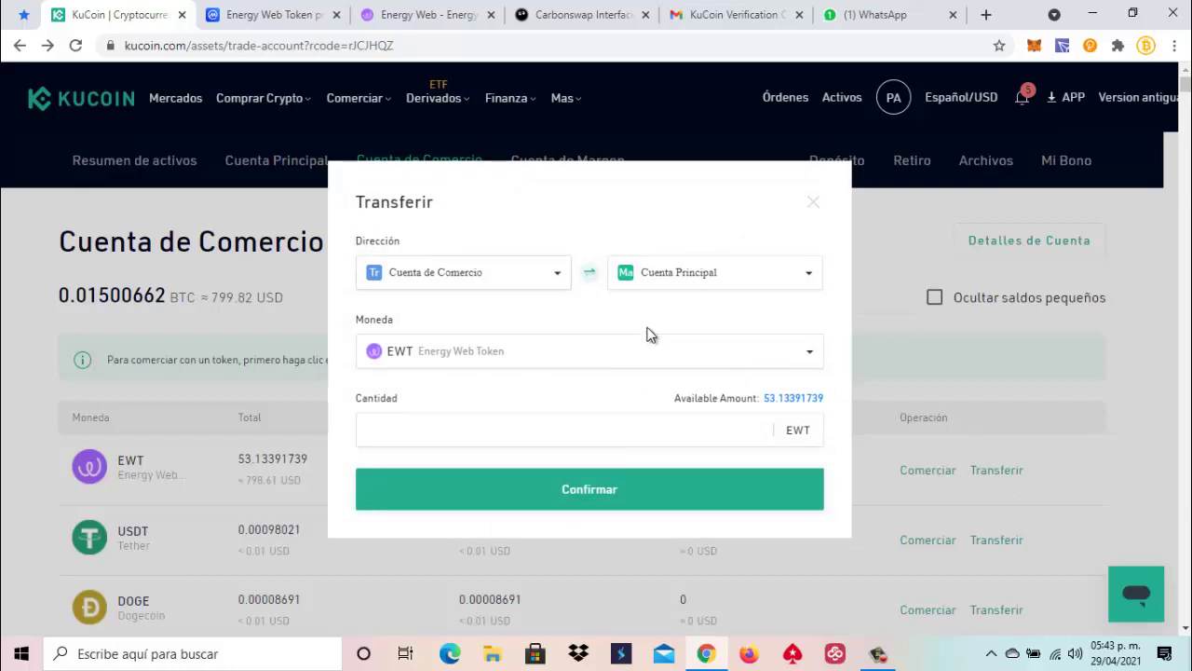
{"action": "left_click", "coordinate": [777, 407]}
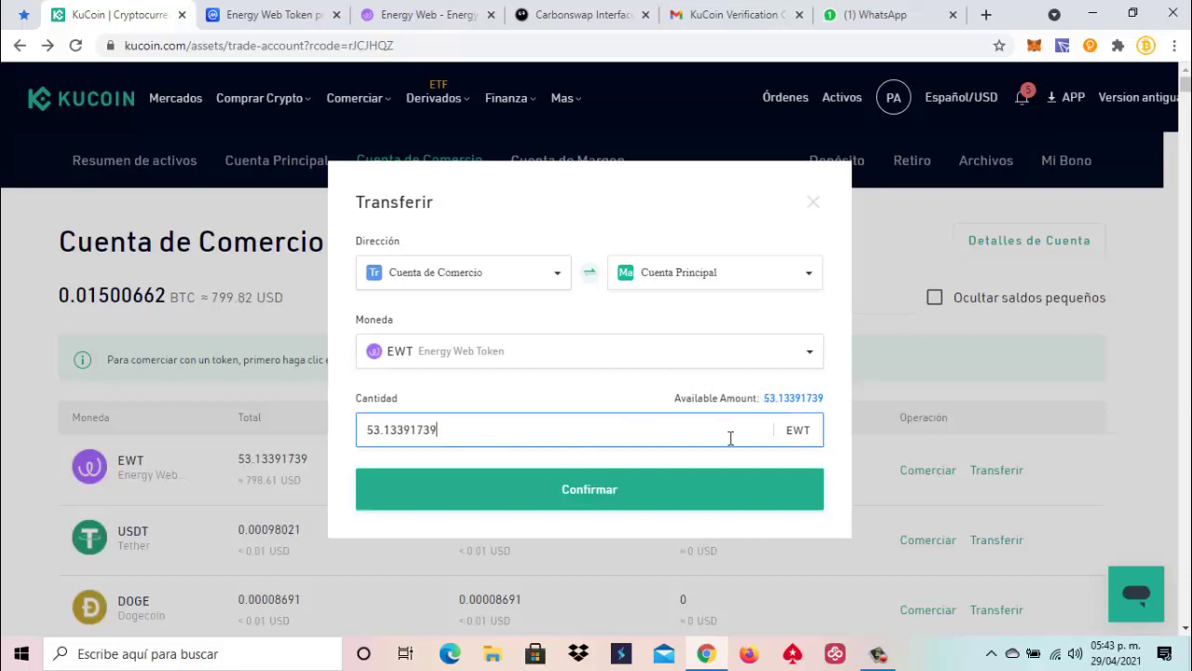
{"action": "left_click", "coordinate": [626, 491]}
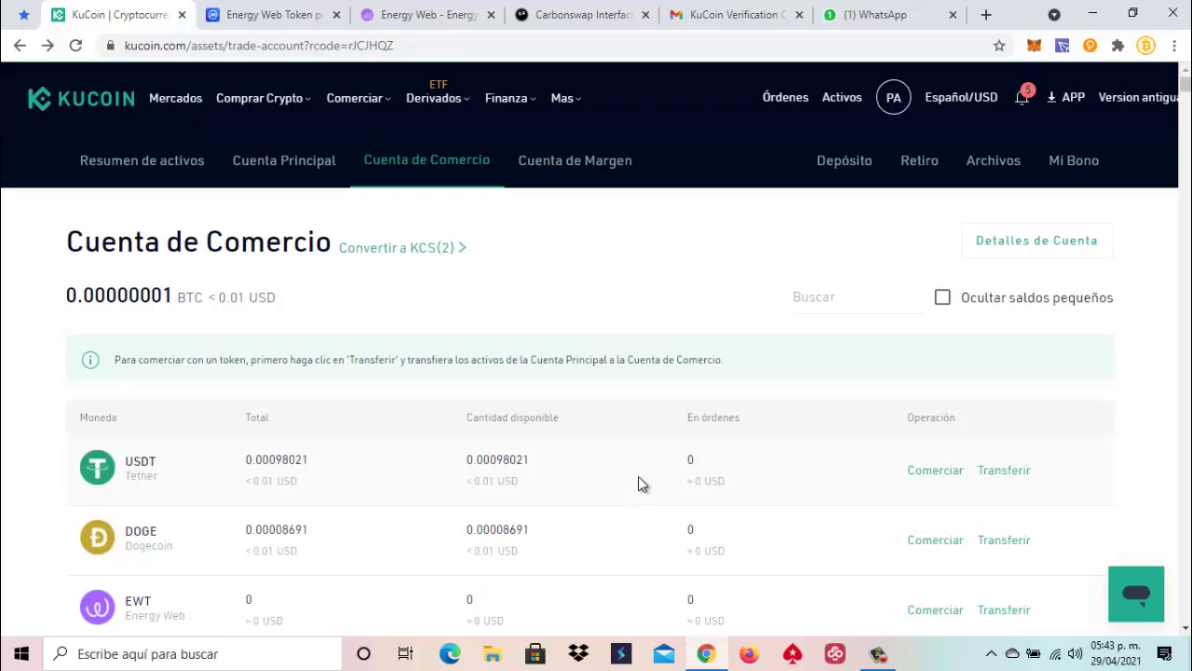
{"action": "mouse_move", "coordinate": [842, 109]}
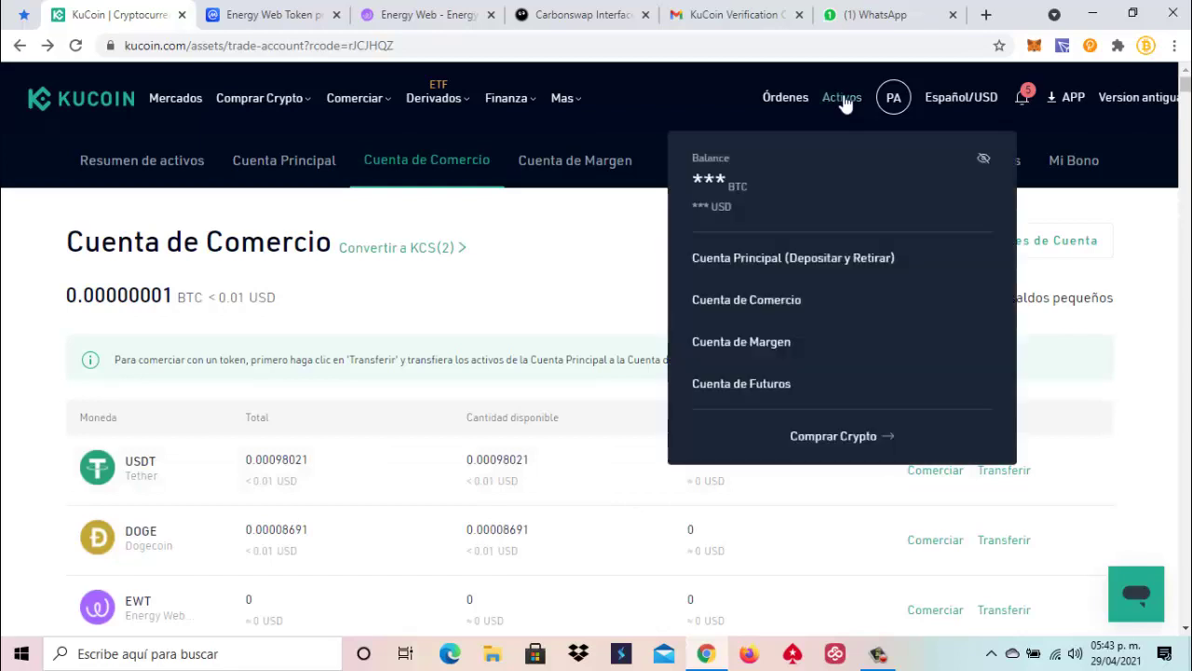
{"action": "left_click", "coordinate": [825, 270]}
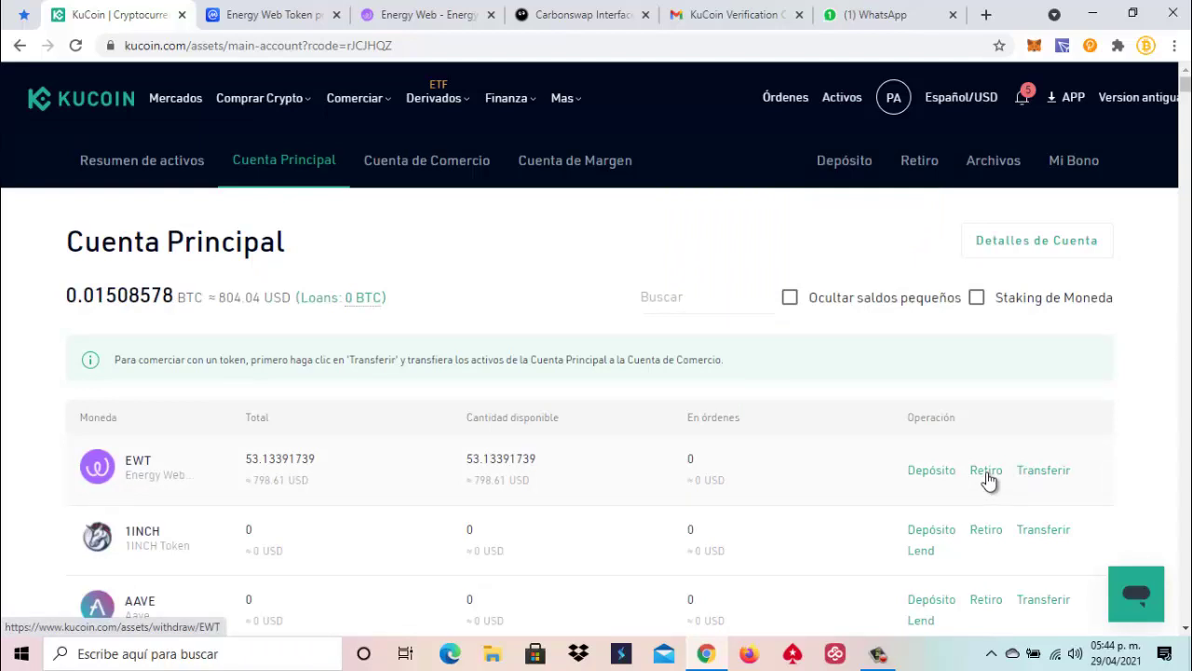
- Switch to the Energy Web site and unlock the MetaMask wallet with the account password
{"action": "left_click", "coordinate": [429, 14]}
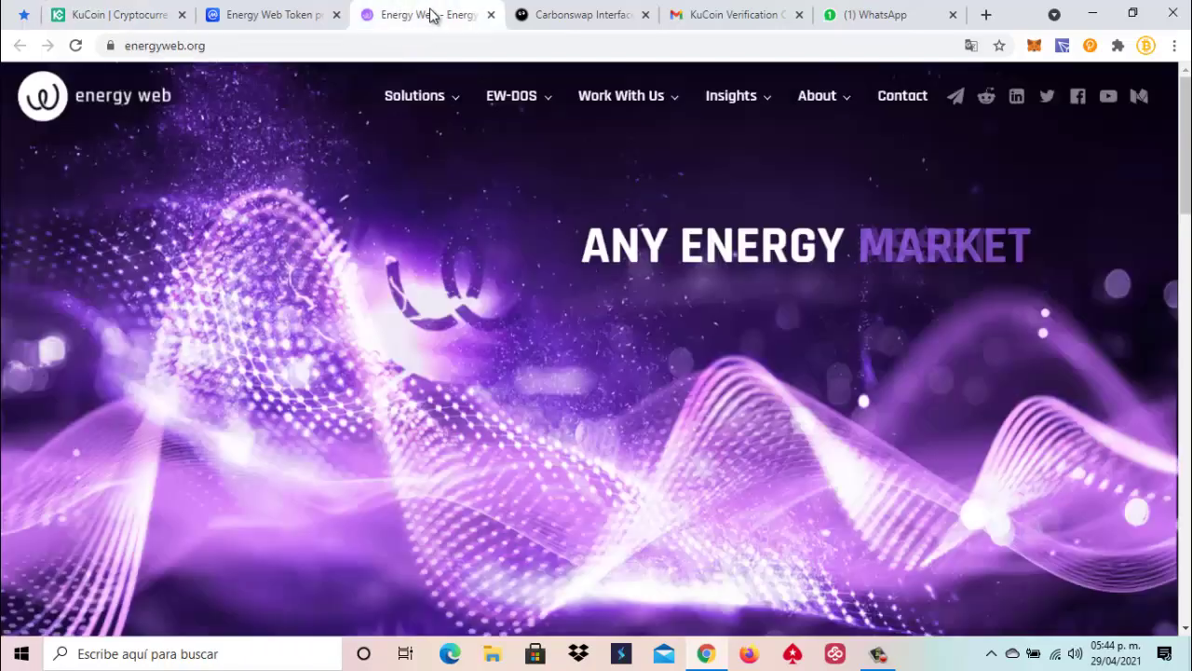
{"action": "left_click", "coordinate": [1034, 46]}
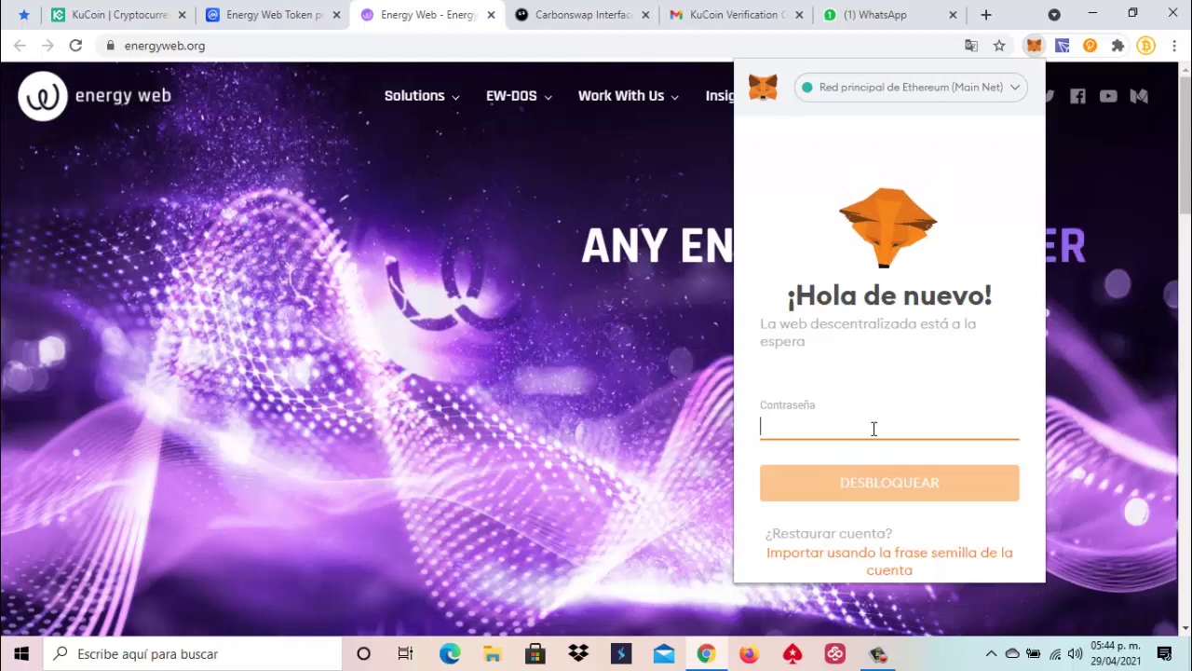
{"action": "type", "text": "*****"}
{"action": "key", "text": "Return"}
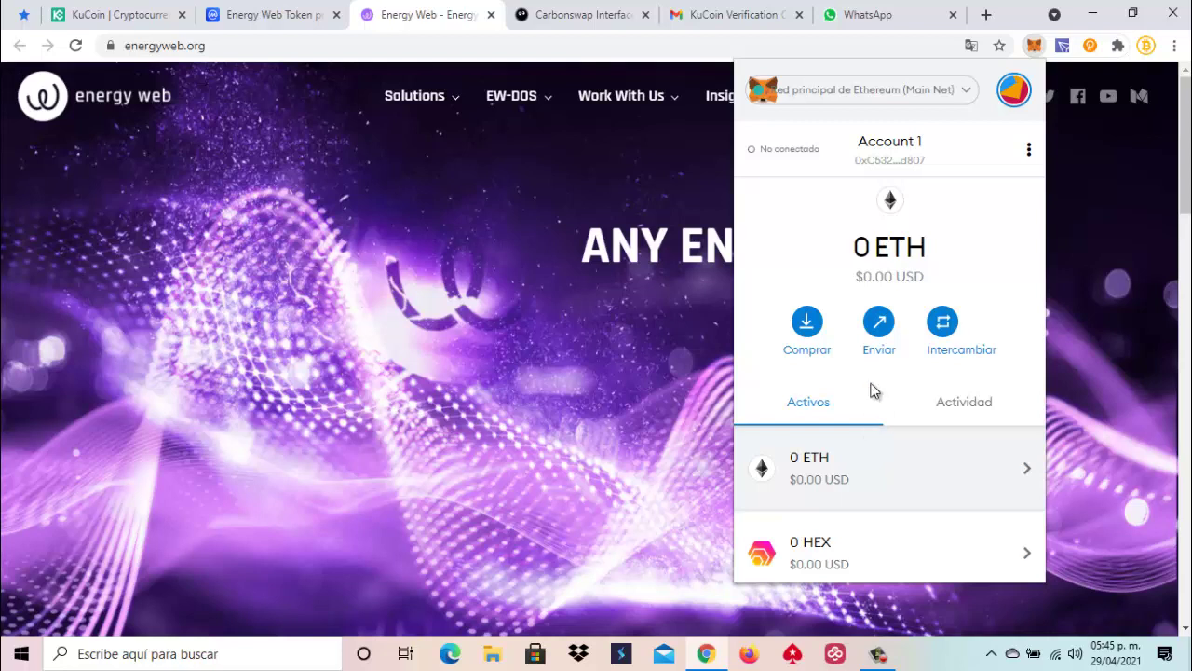
{"action": "left_click", "coordinate": [967, 95]}
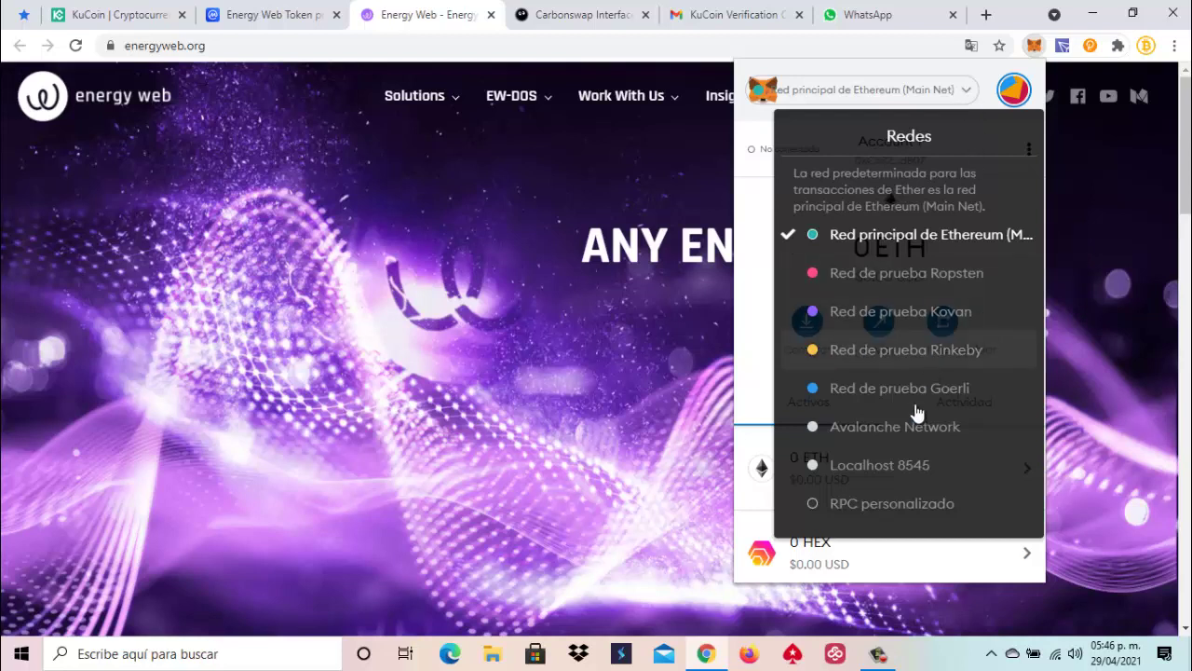
{"action": "left_click", "coordinate": [902, 508]}
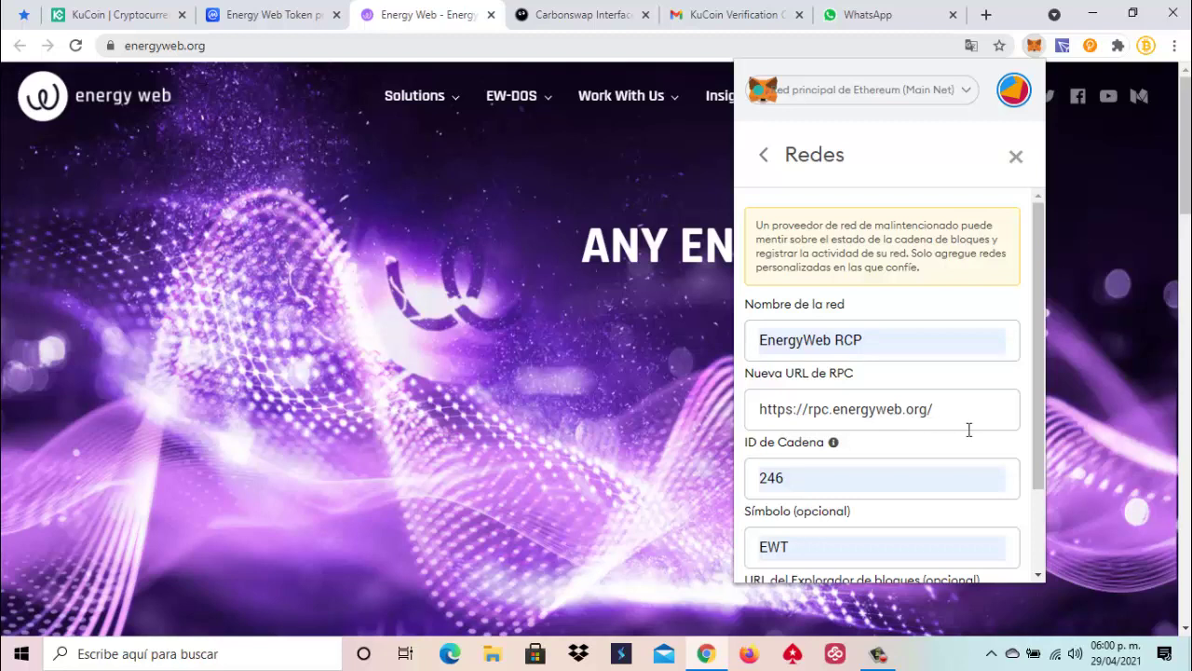
{"action": "scroll", "coordinate": [969, 429], "scroll_direction": "down", "scroll_amount": 1}
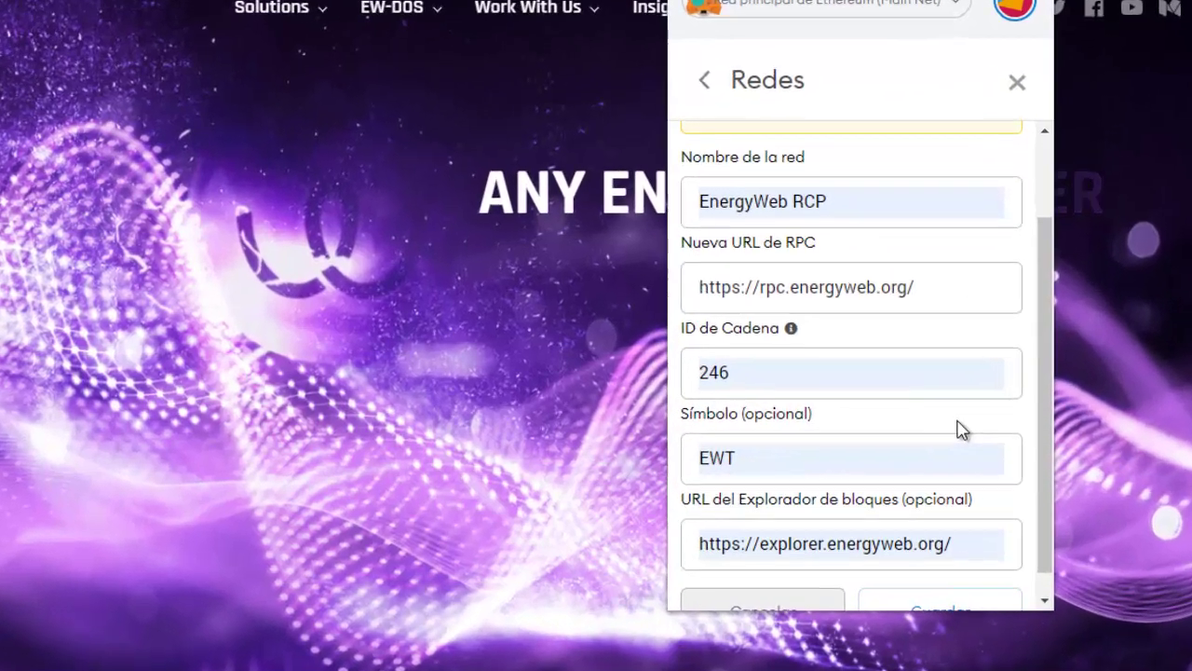
{"action": "scroll", "coordinate": [969, 436], "scroll_direction": "down", "scroll_amount": 1}
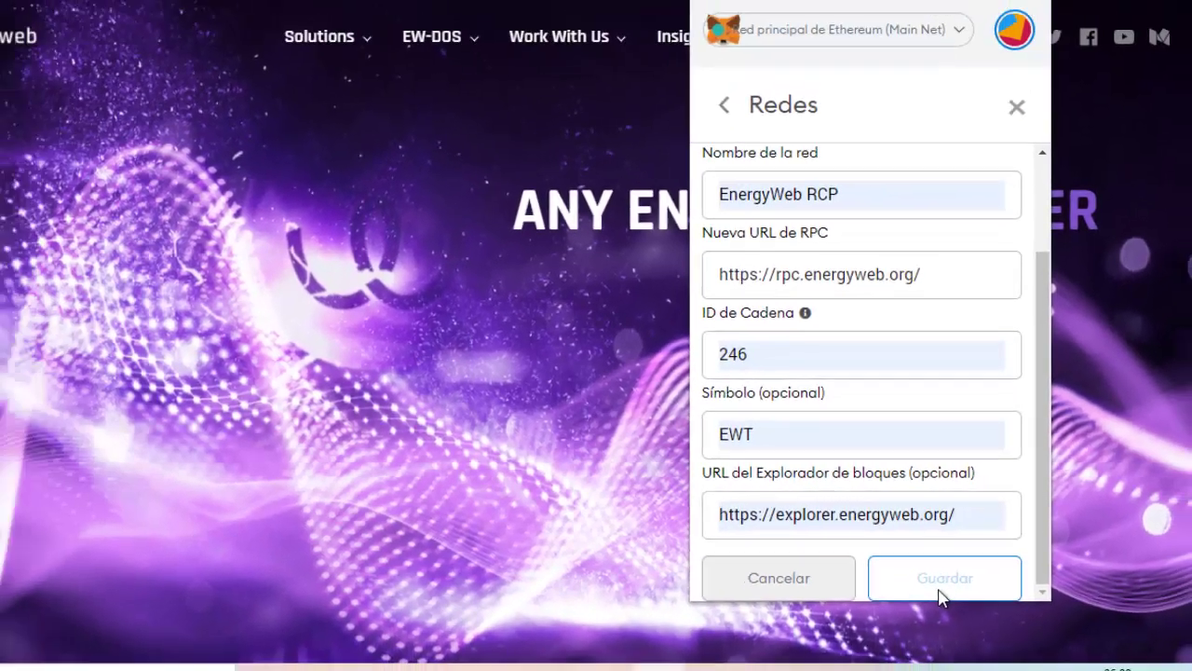
{"action": "left_click", "coordinate": [922, 626]}
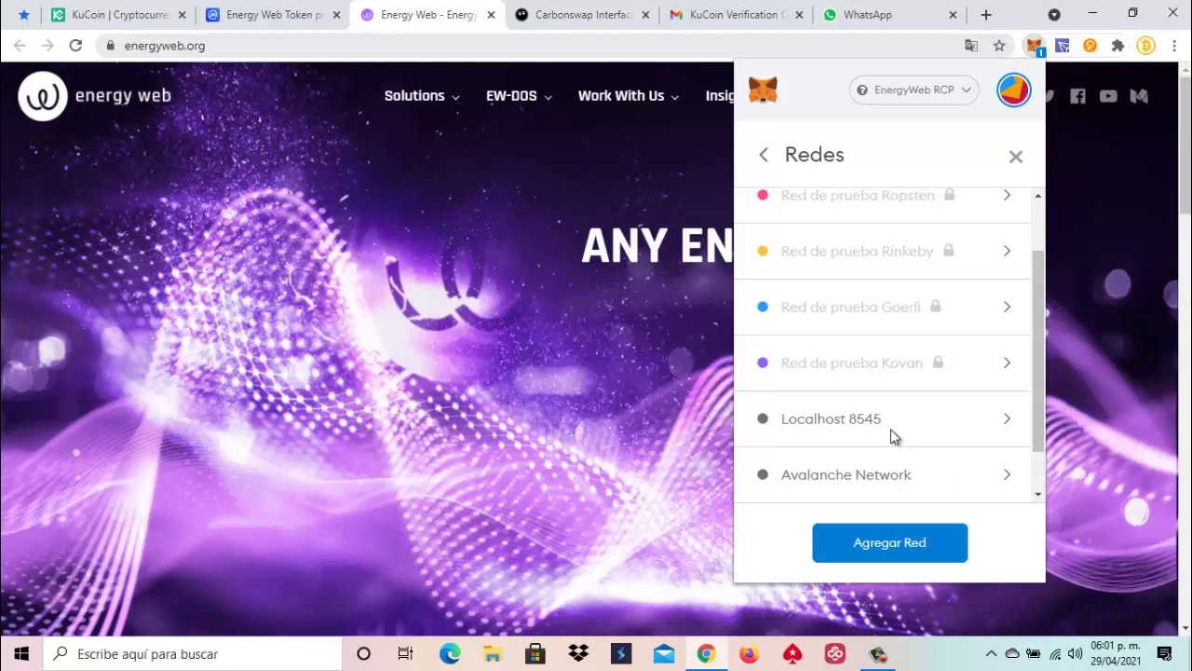
- Check MetaMask's network list for the EnergyWeb RCP entry, and close the wallet settings
{"action": "scroll", "coordinate": [890, 435], "scroll_direction": "up", "scroll_amount": 1}
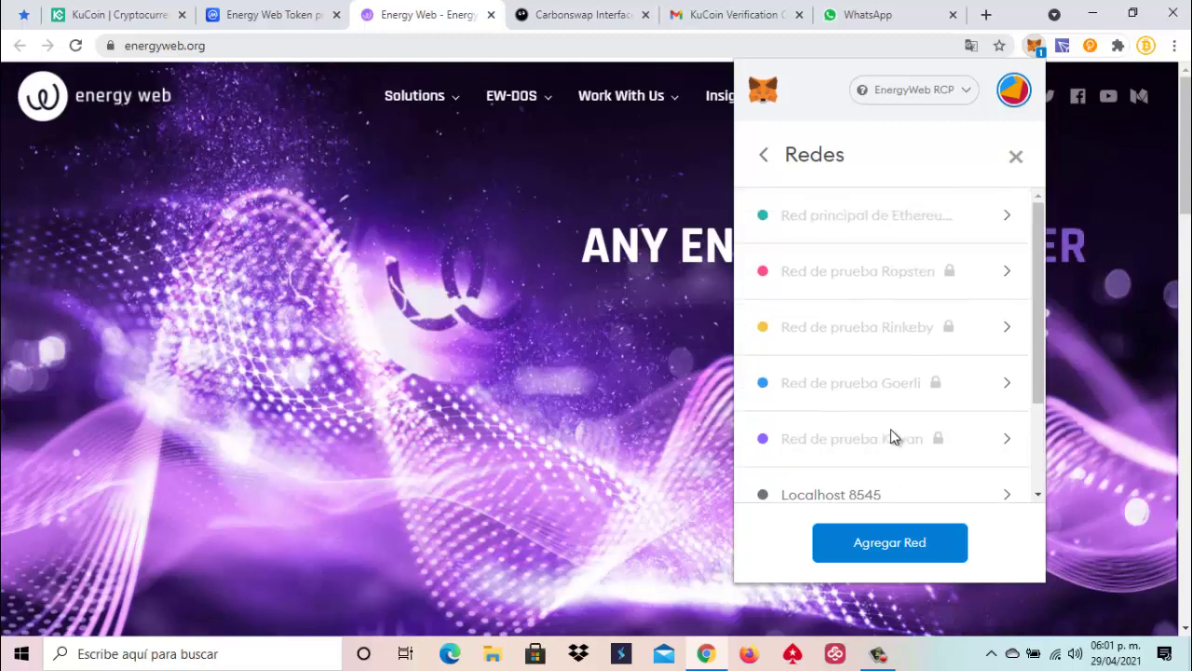
{"action": "scroll", "coordinate": [909, 423], "scroll_direction": "down", "scroll_amount": 2}
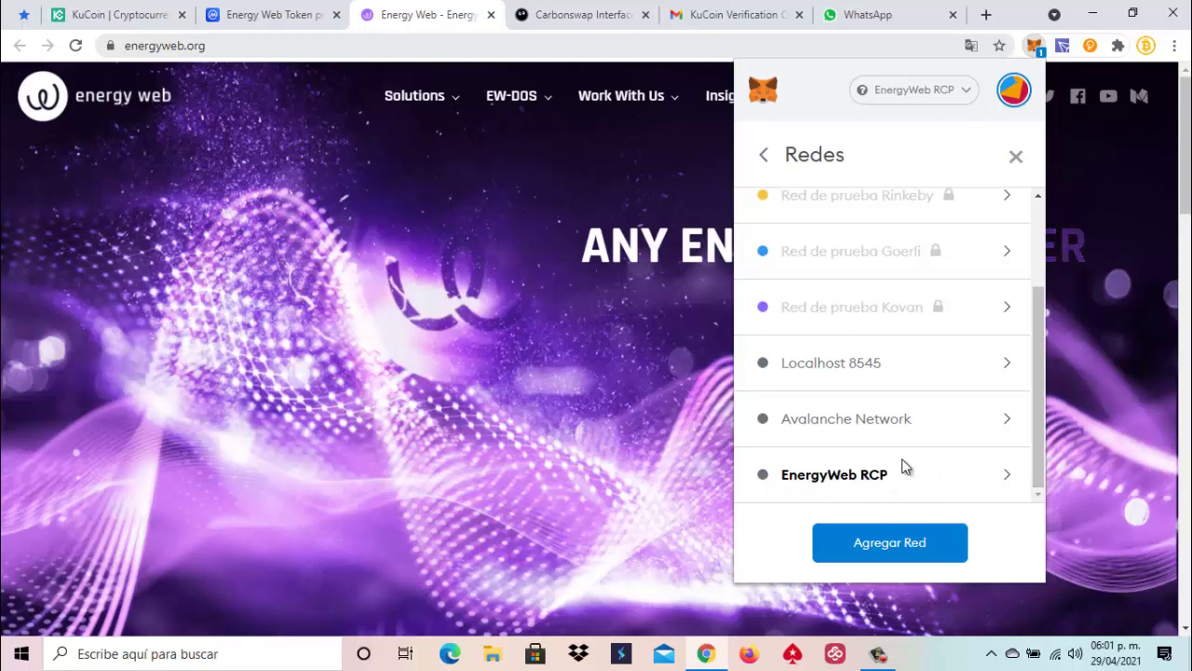
{"action": "scroll", "coordinate": [902, 458], "scroll_direction": "up", "scroll_amount": 3}
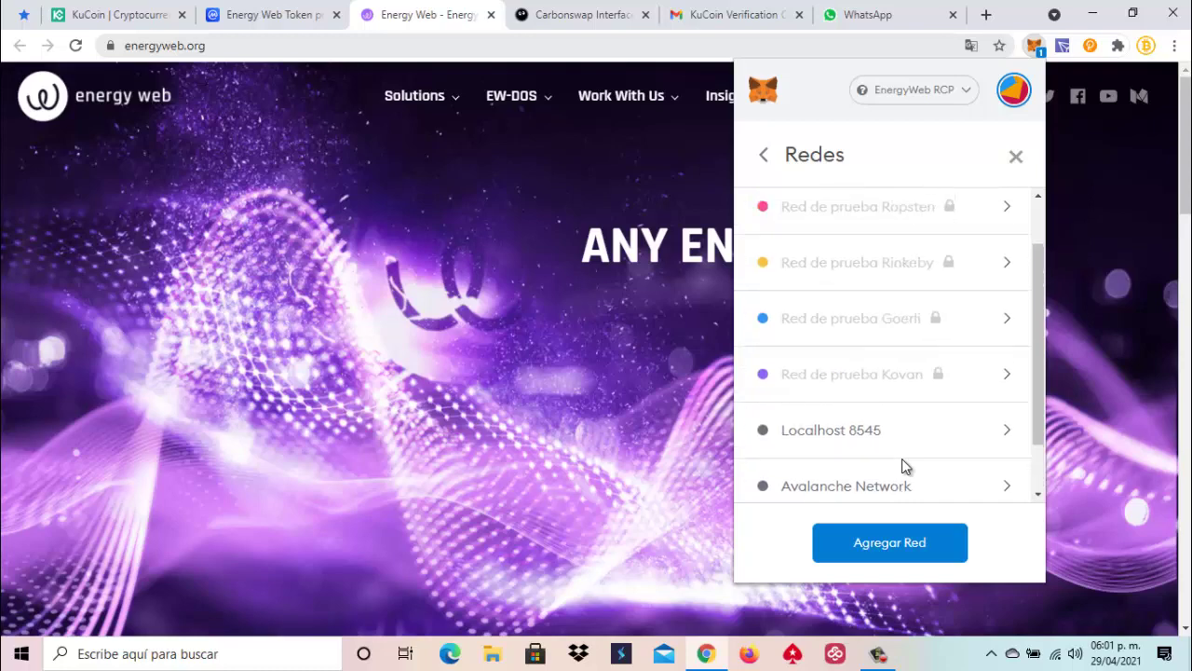
{"action": "left_click", "coordinate": [768, 154]}
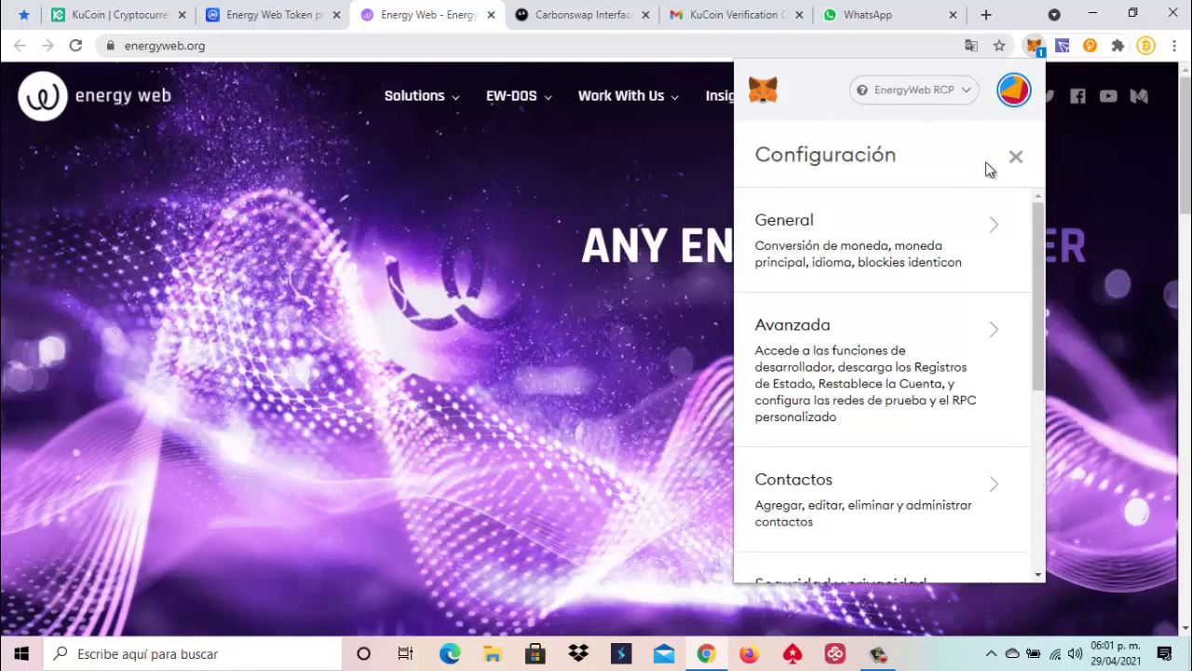
{"action": "left_click", "coordinate": [1016, 157]}
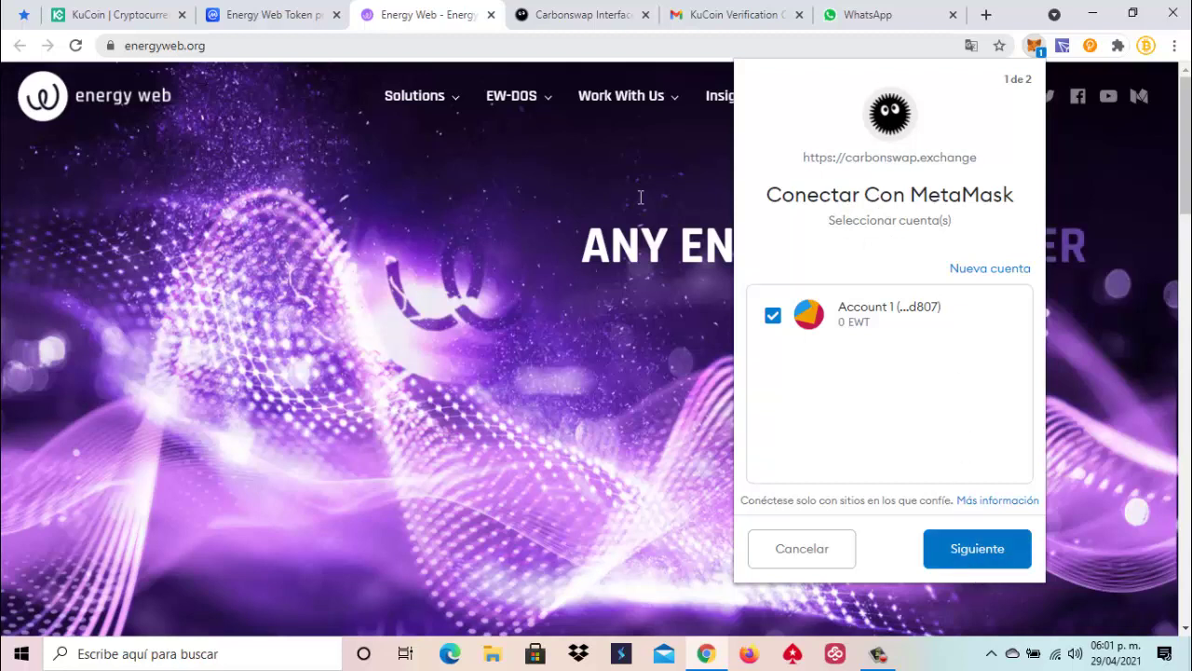
- Switch to Carbonswap, connect MetaMask's Account 1 to the site, and select the EnergyWeb RCP network in the wallet
{"action": "left_click", "coordinate": [575, 28]}
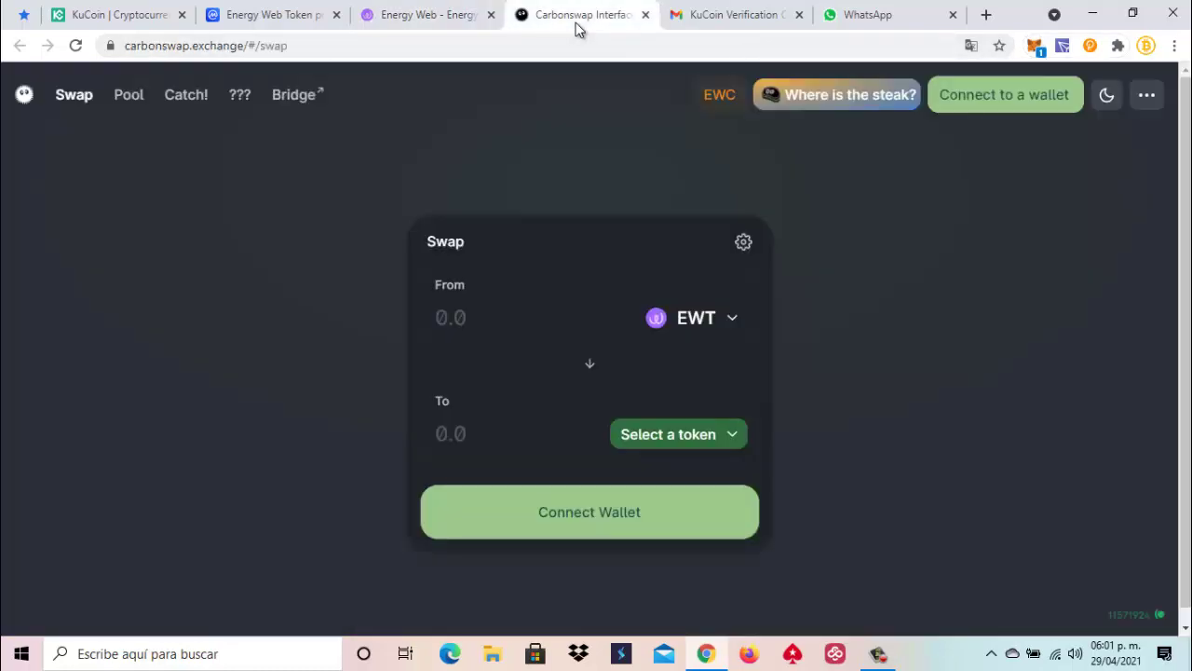
{"action": "left_click", "coordinate": [863, 100]}
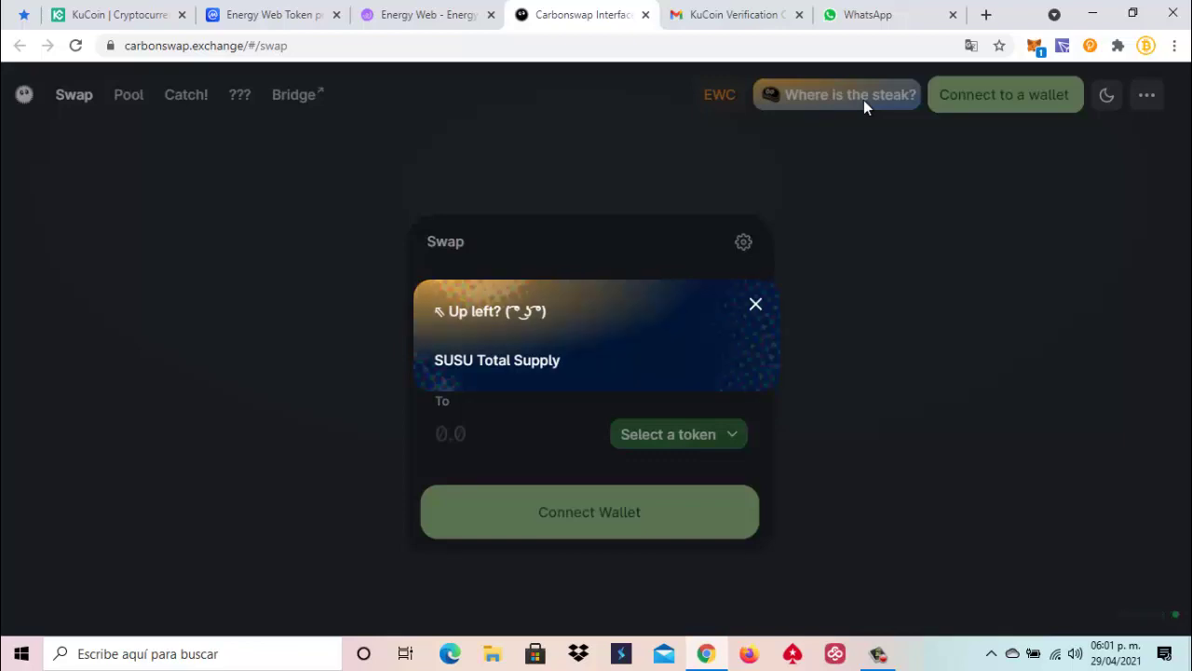
{"action": "left_click", "coordinate": [756, 303]}
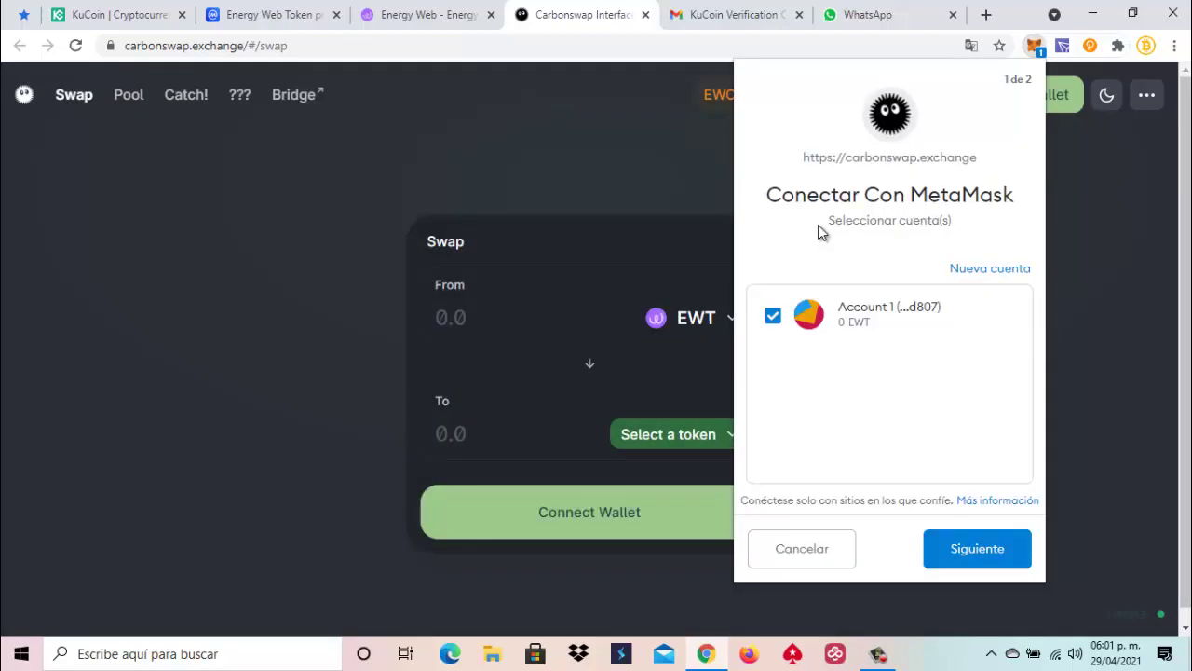
{"action": "left_click", "coordinate": [974, 553]}
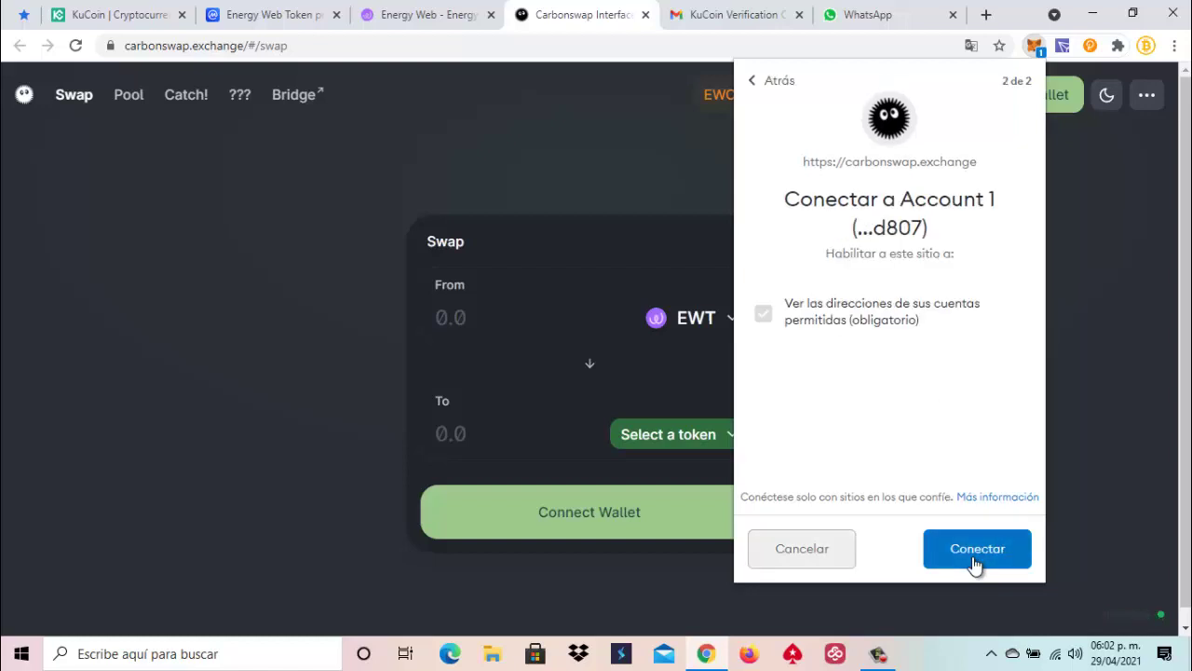
{"action": "left_click", "coordinate": [972, 557]}
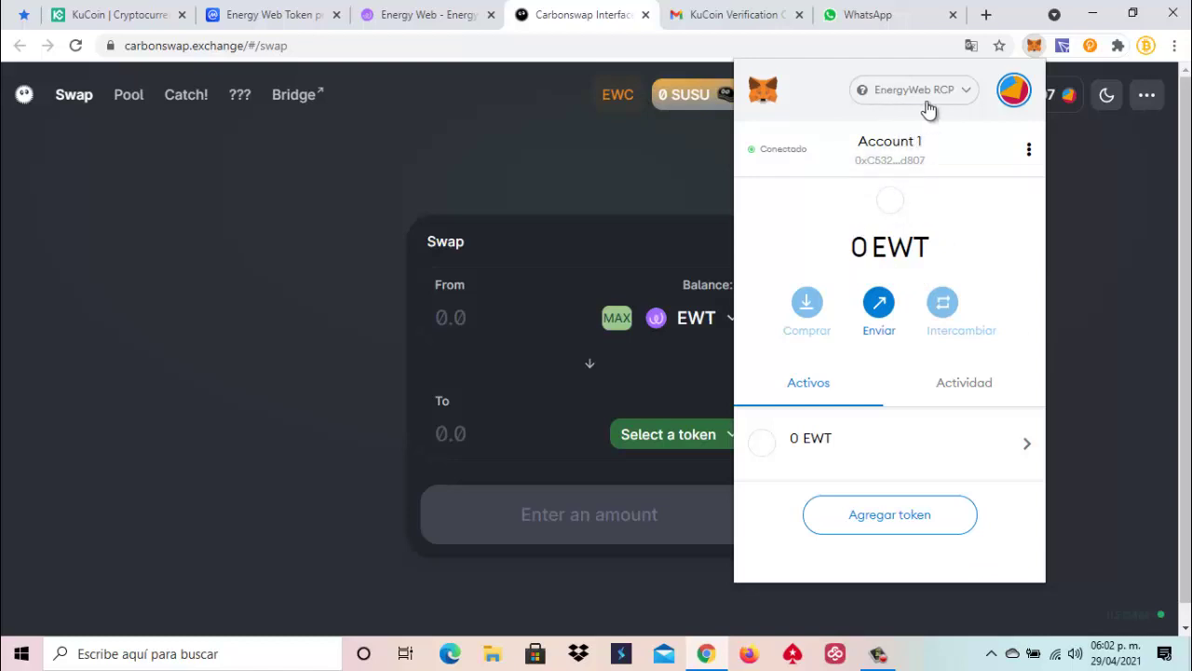
{"action": "left_click", "coordinate": [965, 97]}
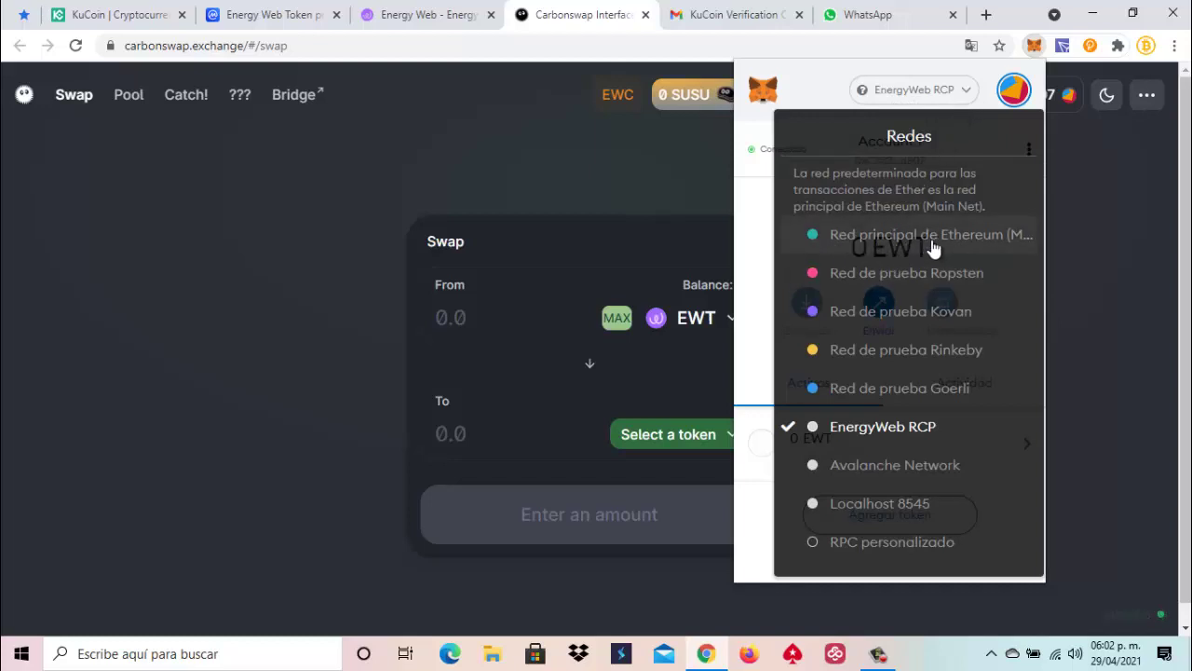
{"action": "left_click", "coordinate": [877, 435]}
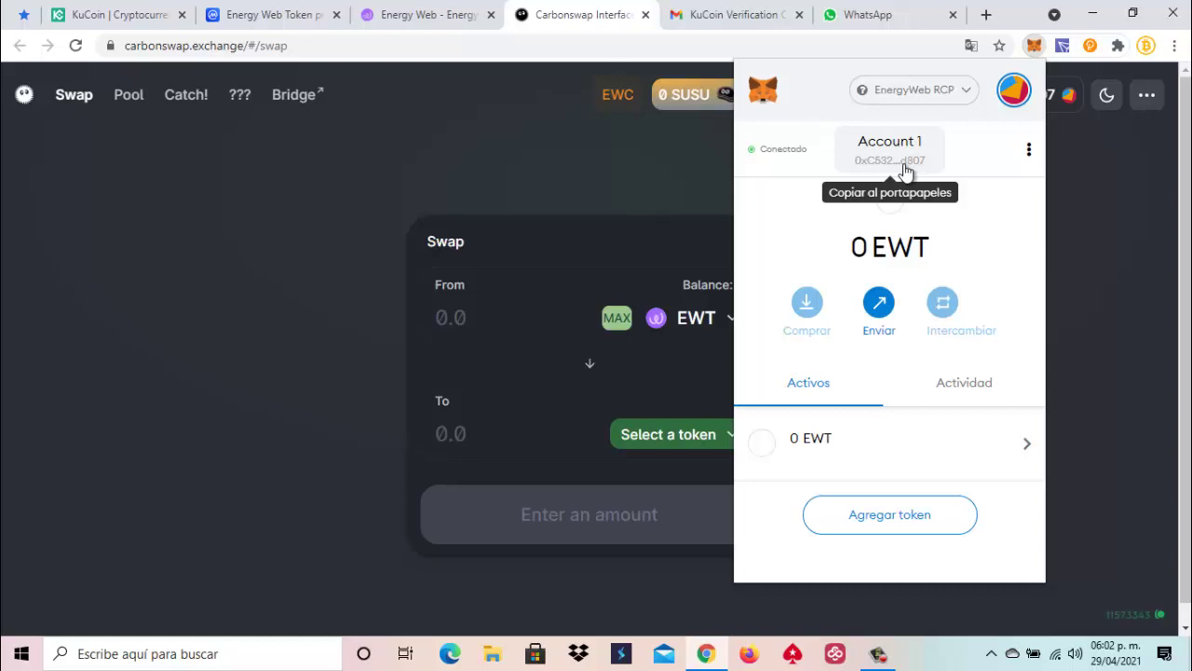
- Copy Account 1's wallet address from MetaMask, and open the EWT withdrawal from the KuCoin main account
{"action": "left_click", "coordinate": [904, 170]}
{"action": "left_click", "coordinate": [131, 14]}
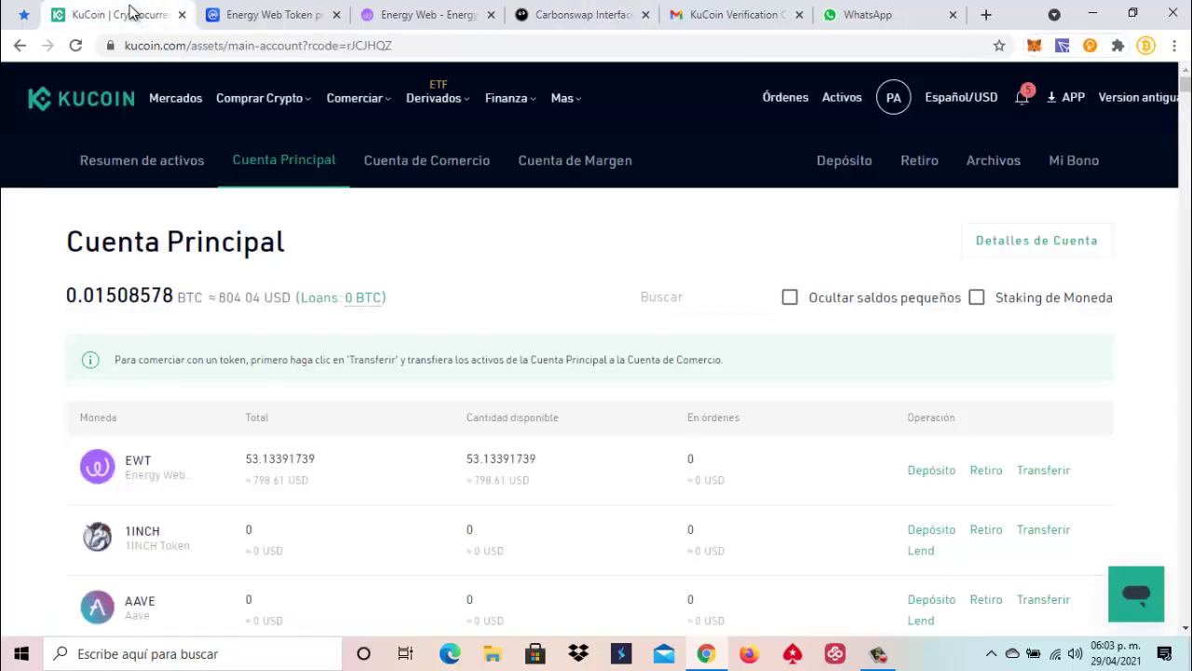
{"action": "left_click", "coordinate": [991, 479]}
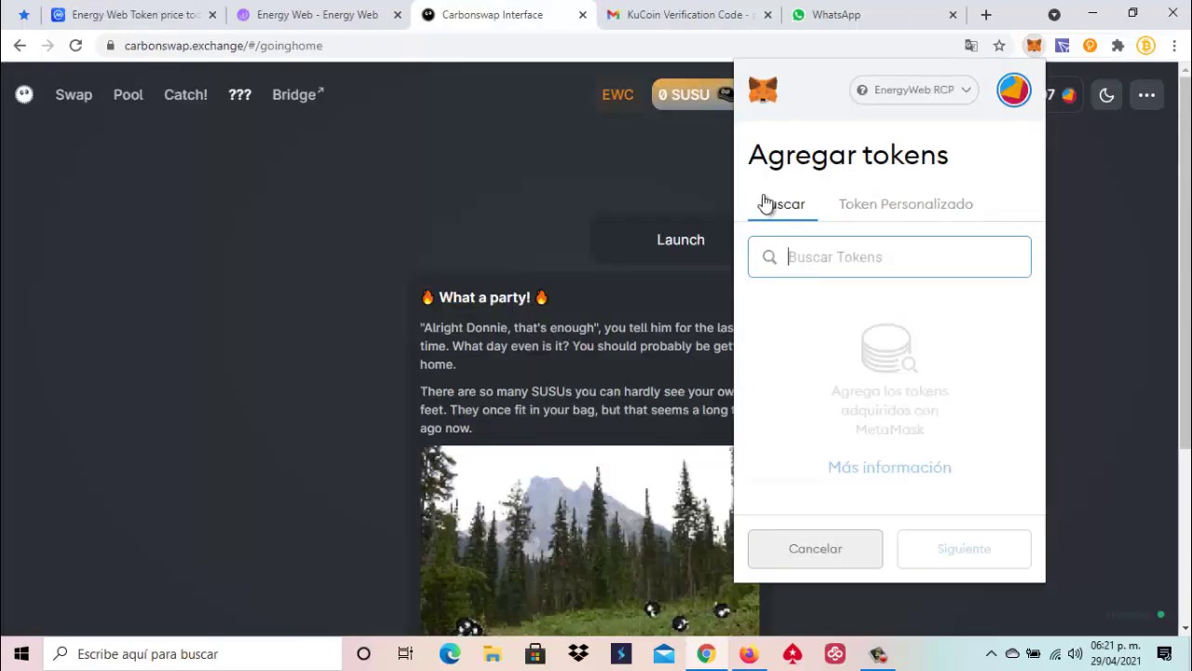
- Add SUSU to MetaMask as a custom token on EnergyWeb RCP by pasting its copied contract address
{"action": "left_click", "coordinate": [818, 549]}
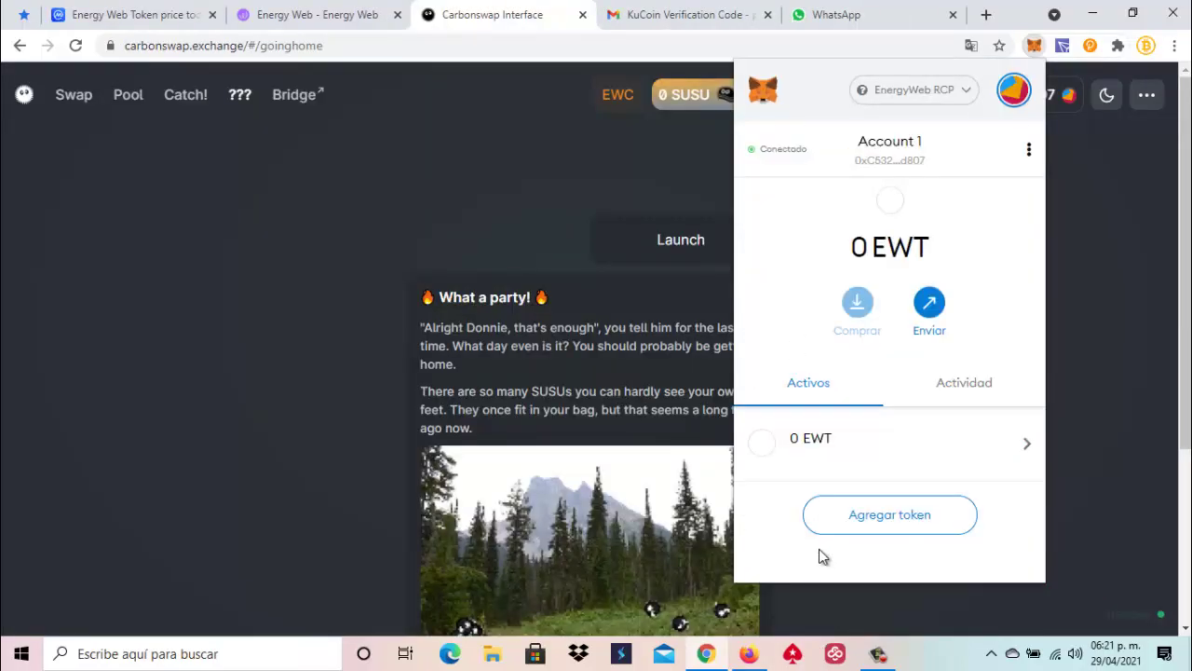
{"action": "left_click", "coordinate": [904, 522]}
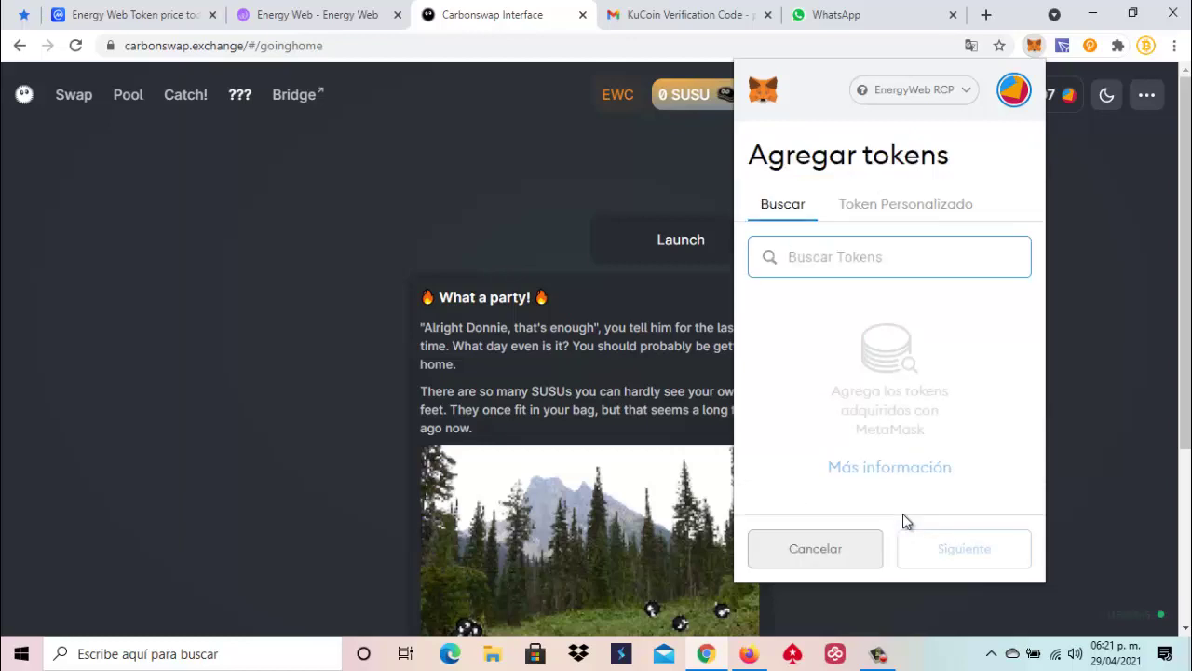
{"action": "left_click", "coordinate": [926, 207]}
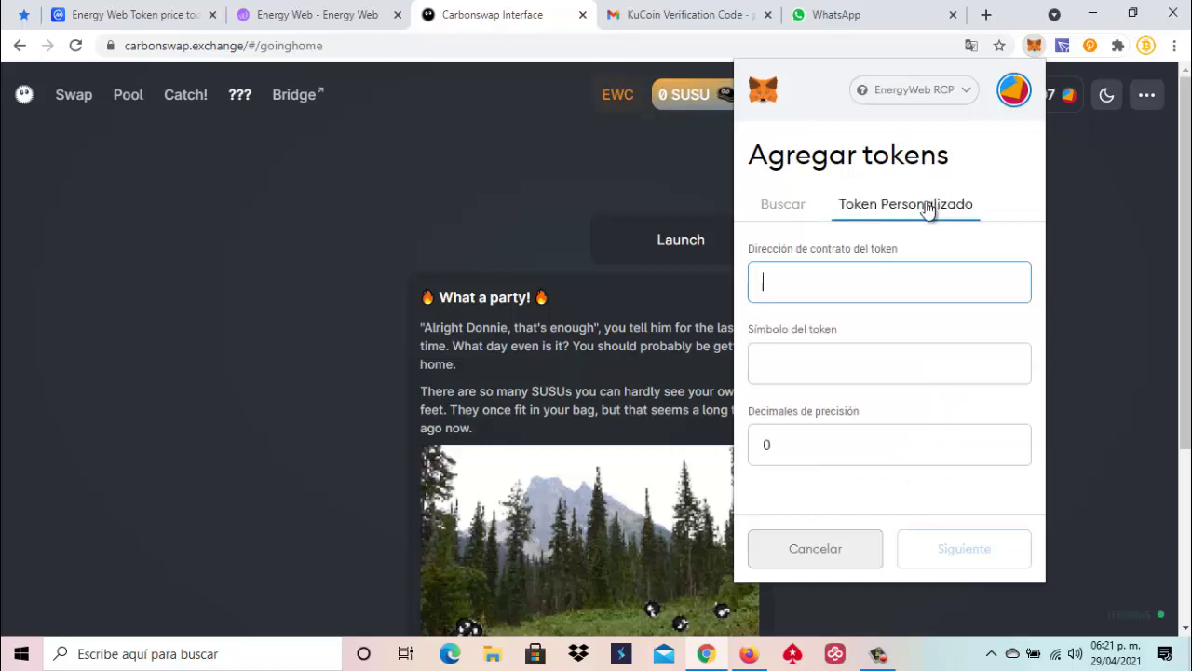
{"action": "left_click", "coordinate": [770, 283]}
{"action": "right_click", "coordinate": [770, 283]}
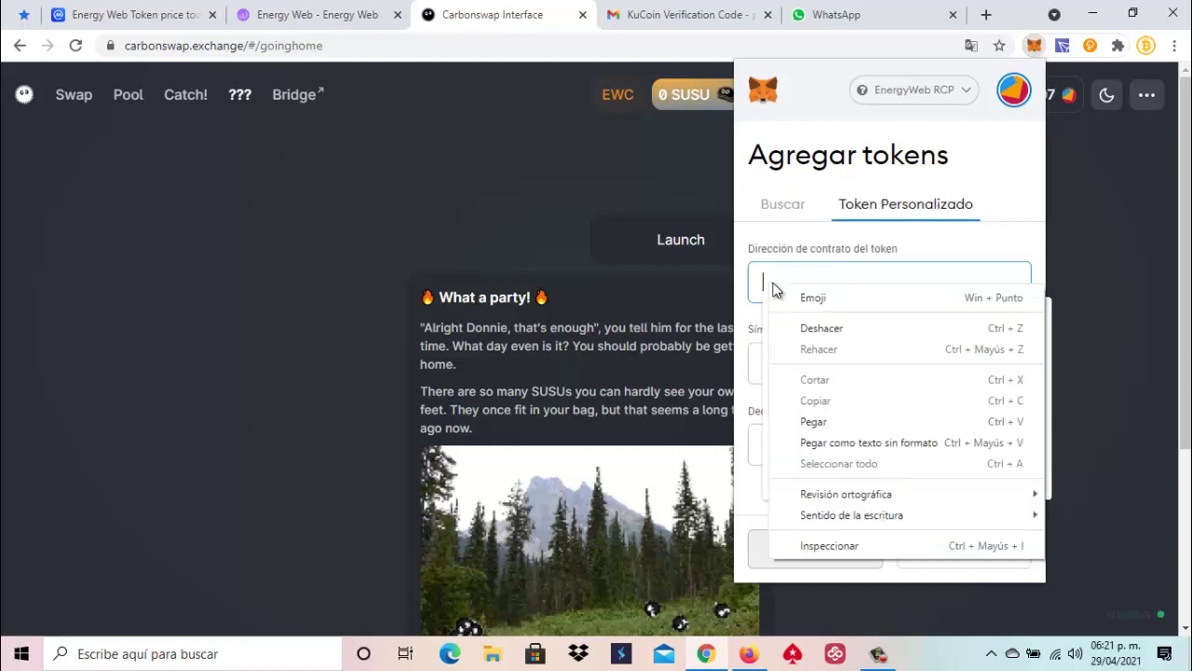
{"action": "left_click", "coordinate": [843, 422]}
{"action": "key", "text": "ctrl+v"}
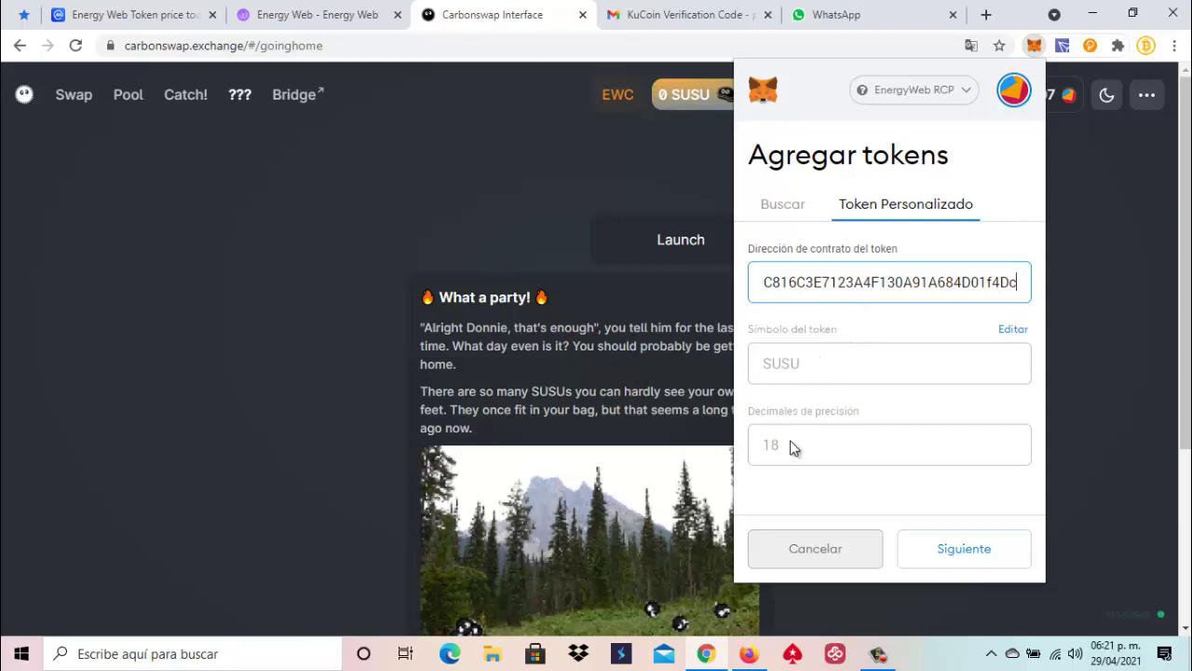
{"action": "left_click", "coordinate": [965, 550]}
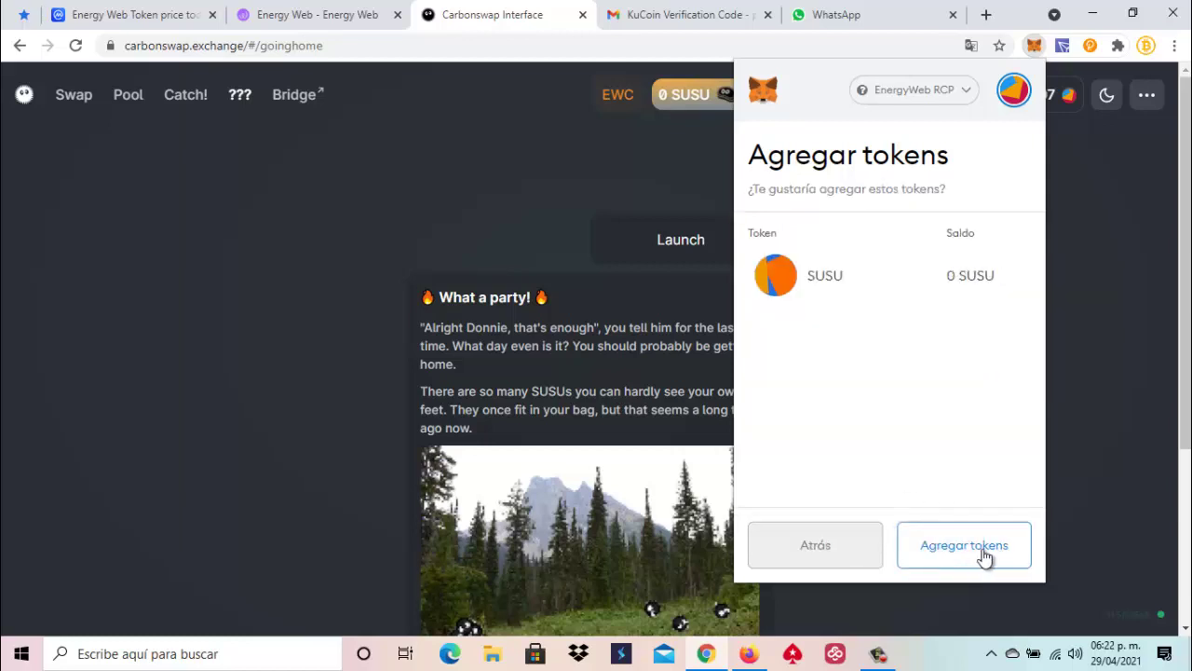
{"action": "left_click", "coordinate": [982, 554]}
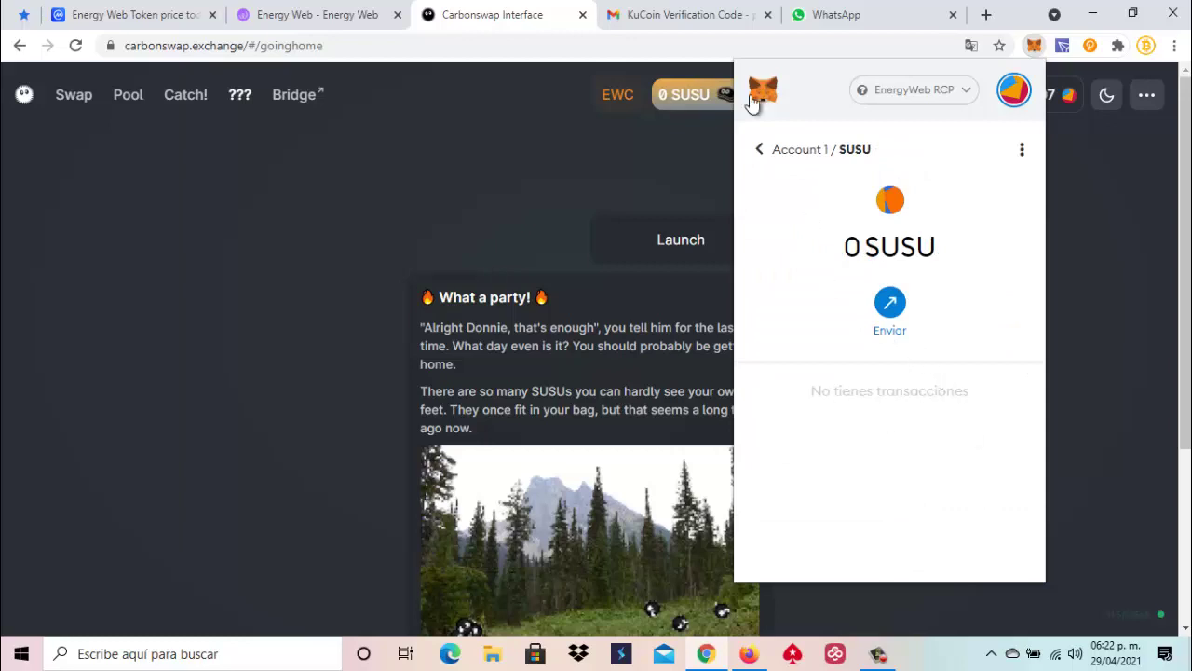
- Return to Account 1's asset list, close the wallet, and open Carbonswap's Swap page
{"action": "left_click", "coordinate": [760, 150]}
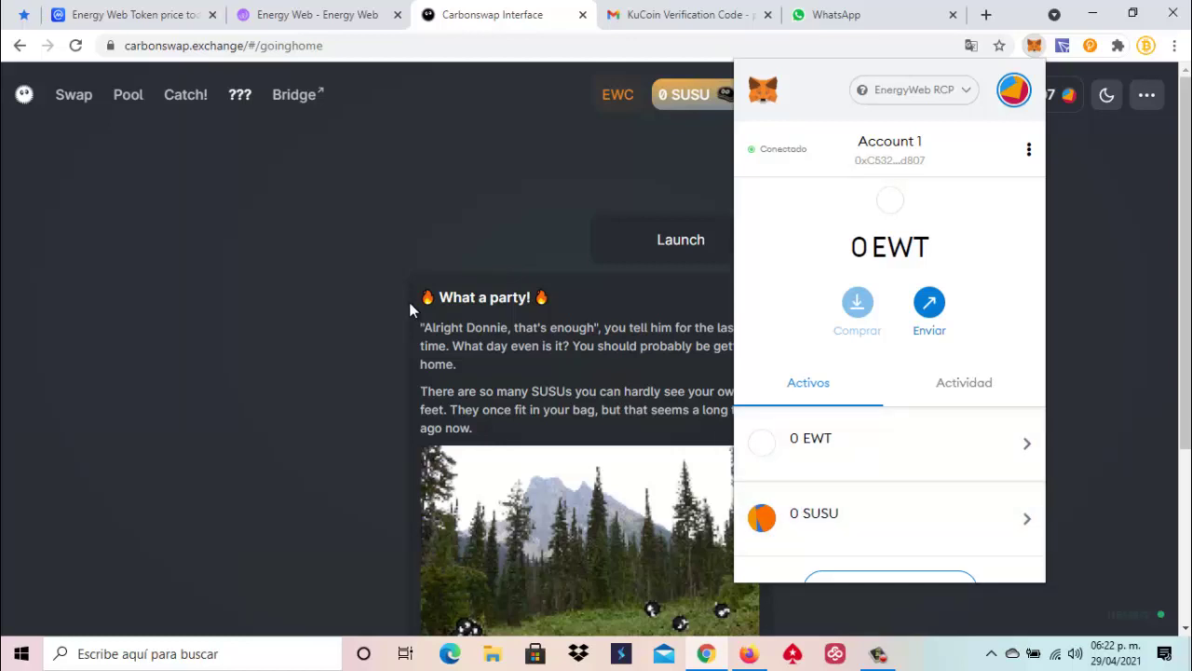
{"action": "left_click", "coordinate": [261, 266]}
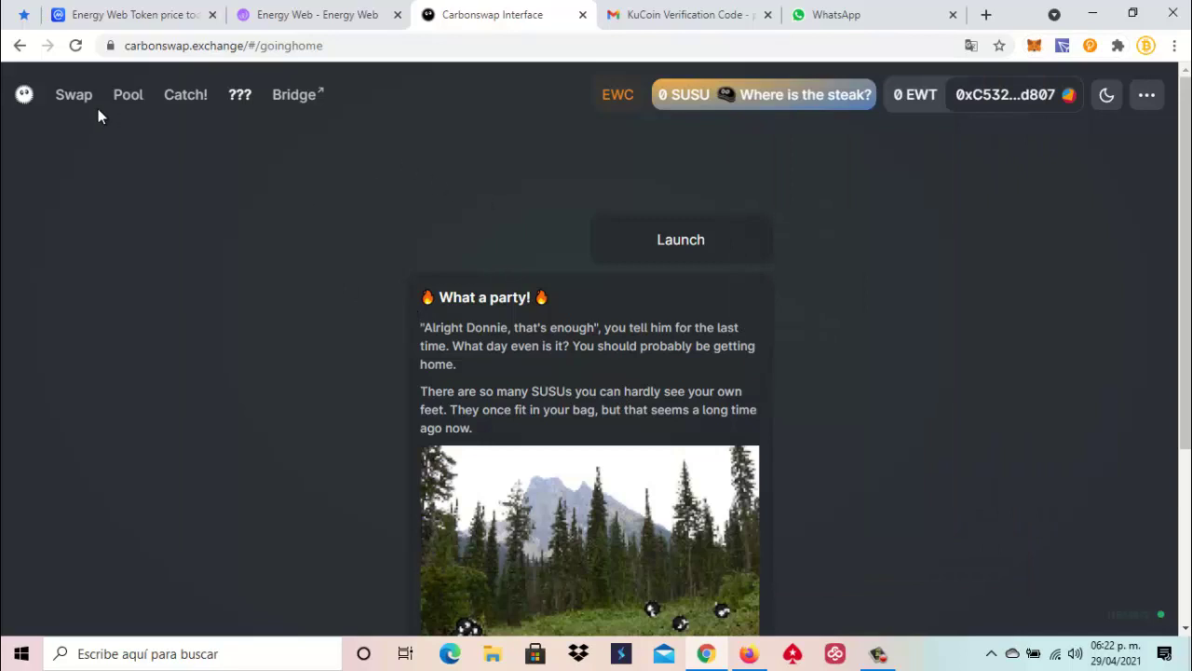
{"action": "left_click", "coordinate": [71, 97]}
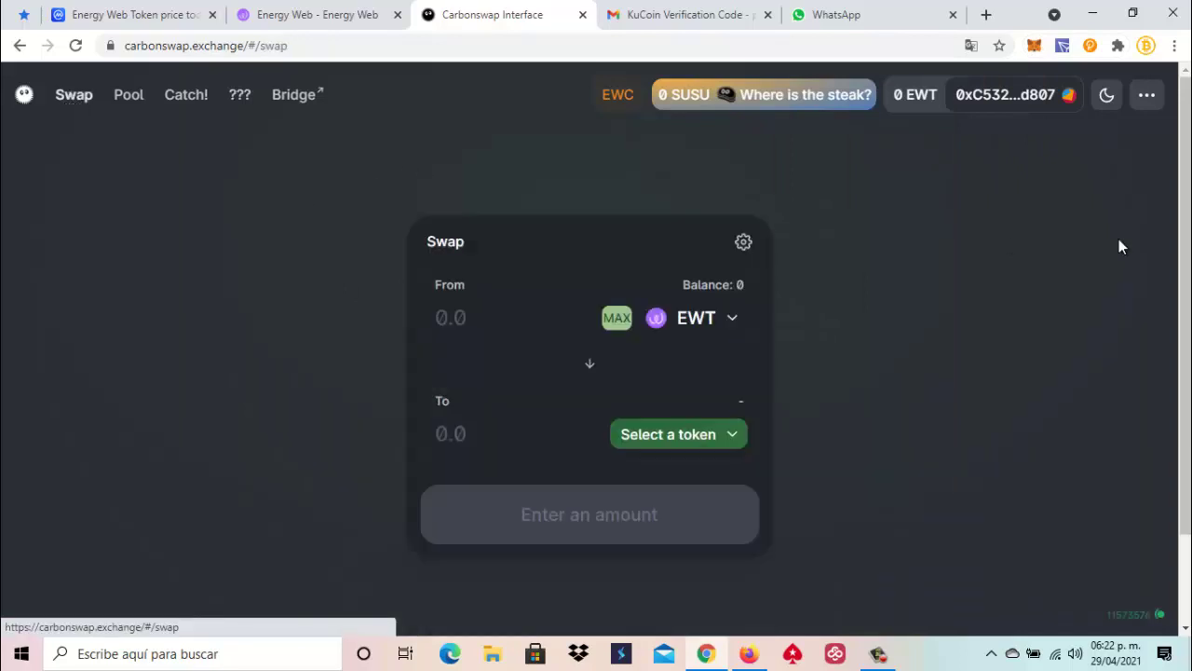